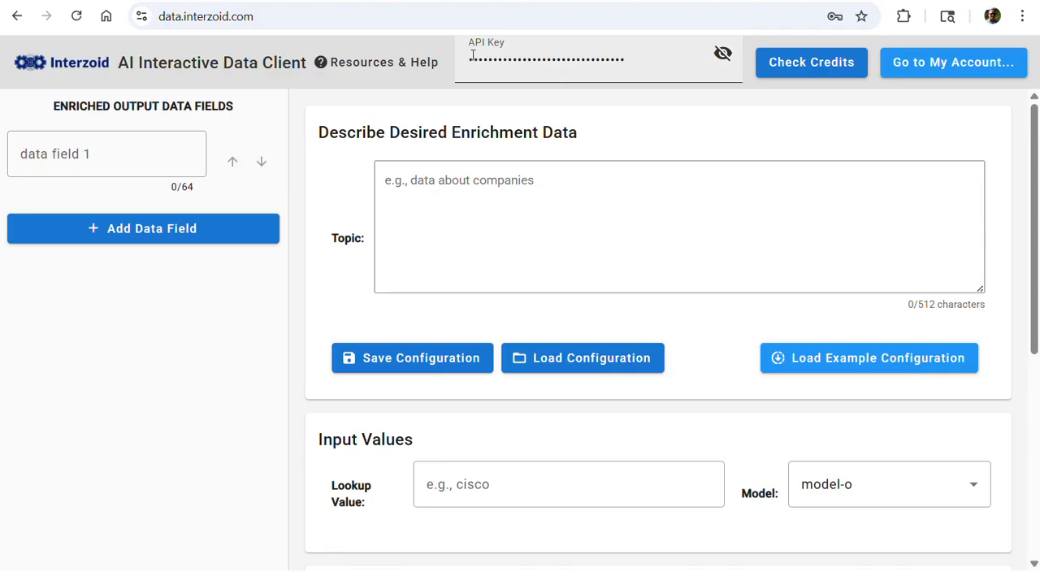
pyautogui.click(353, 65)
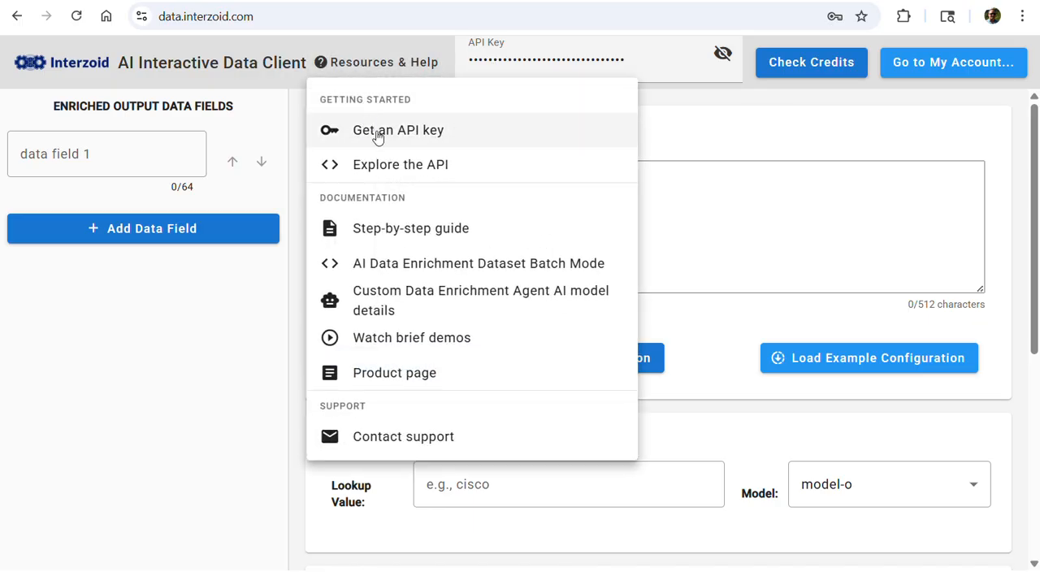
pyautogui.click(748, 123)
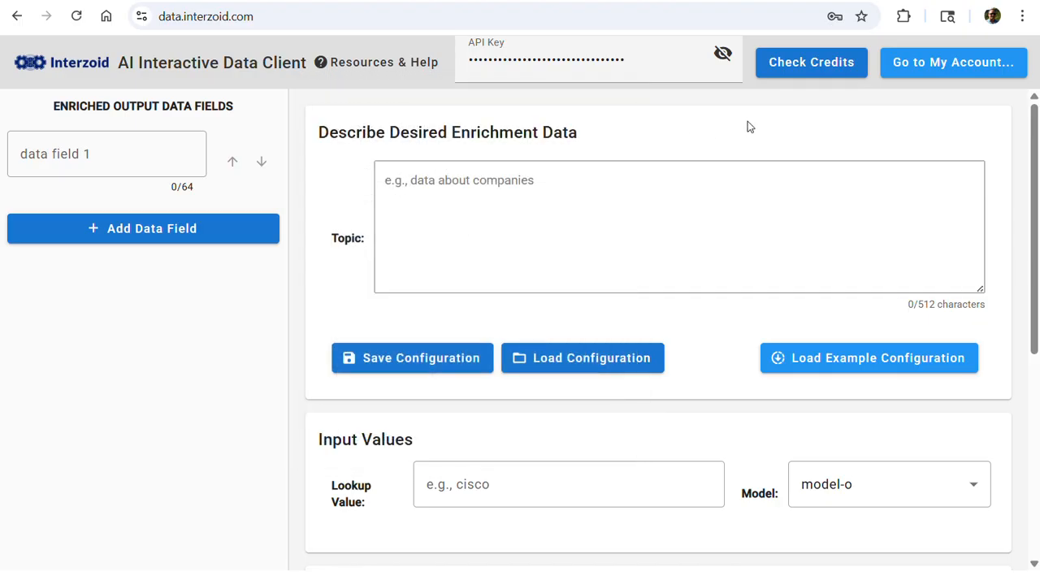
# Step: Set the enrichment topic to "Google's top products by category" and the lookup value to "email"
pyautogui.click(579, 181)
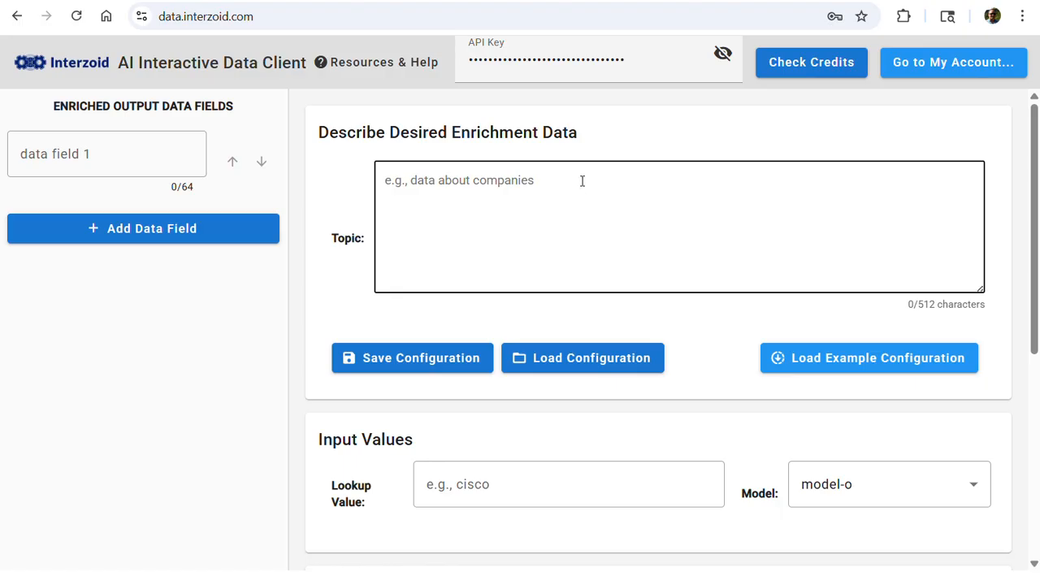
pyautogui.write('Google')
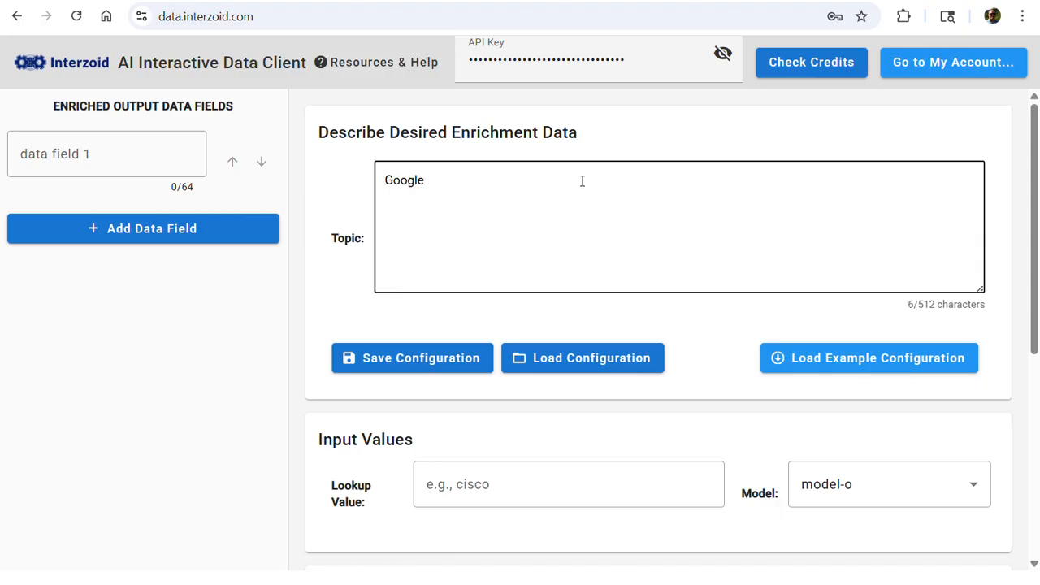
pyautogui.write("'s top products")
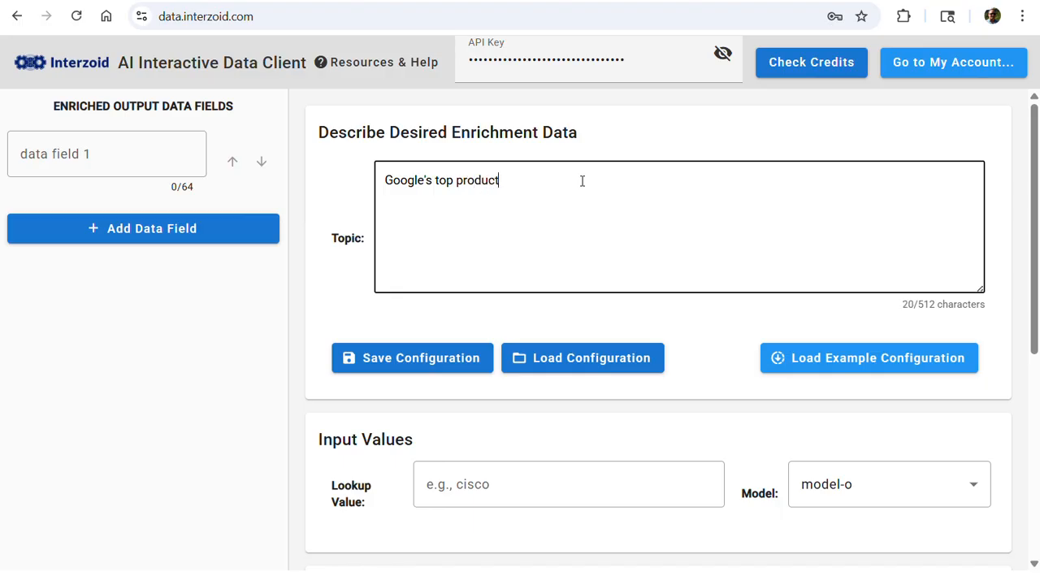
pyautogui.press('BackSpace')
pyautogui.write('s by category')
pyautogui.click(527, 488)
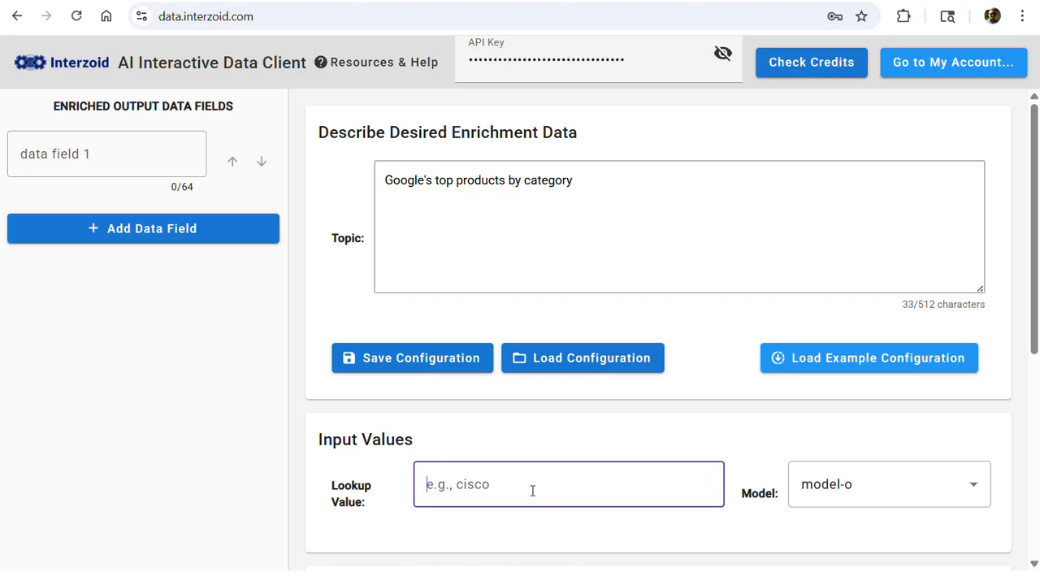
pyautogui.write('email')
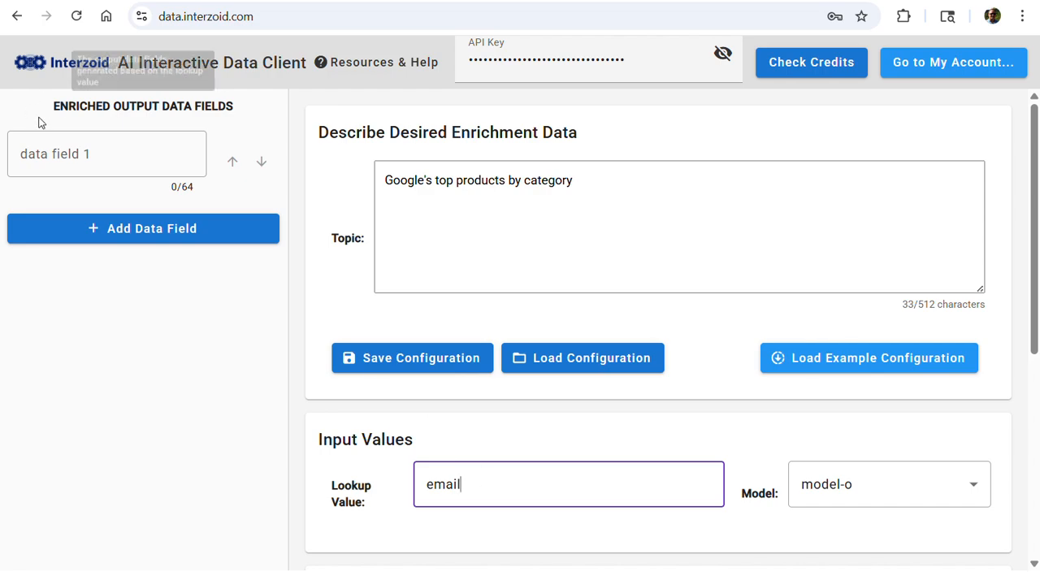
# Step: Define the first two output data fields as "Product Name" and "Product Description"
pyautogui.click(102, 156)
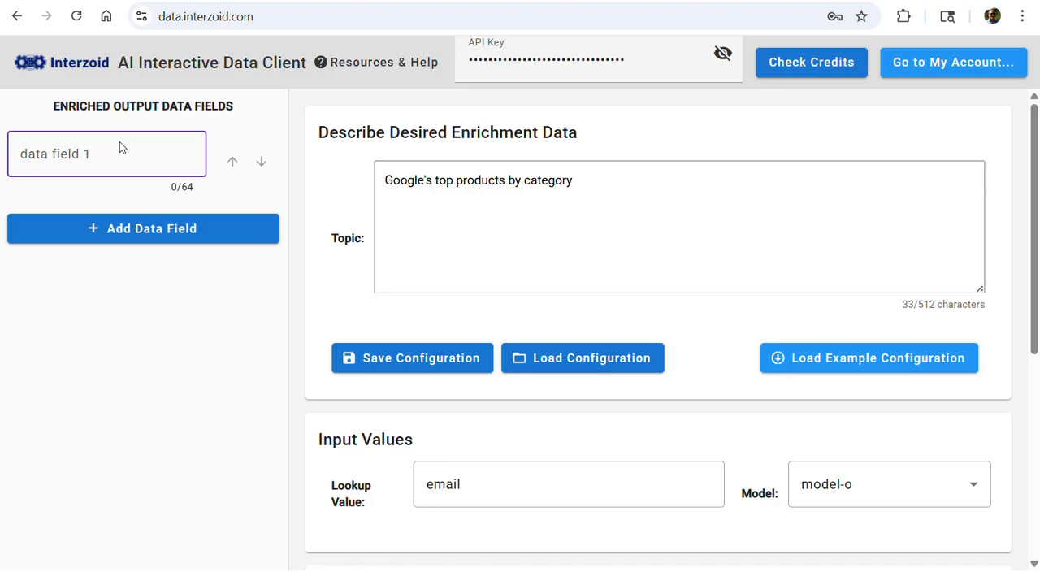
pyautogui.write('Produ')
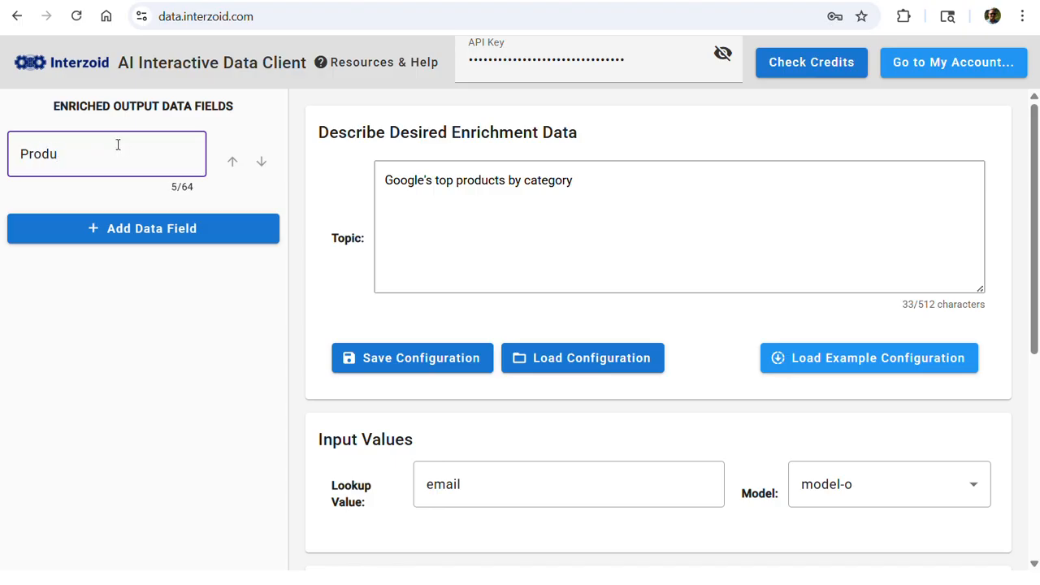
pyautogui.press('BackSpace')
pyautogui.write('uct Name')
pyautogui.click(139, 237)
pyautogui.click(139, 235)
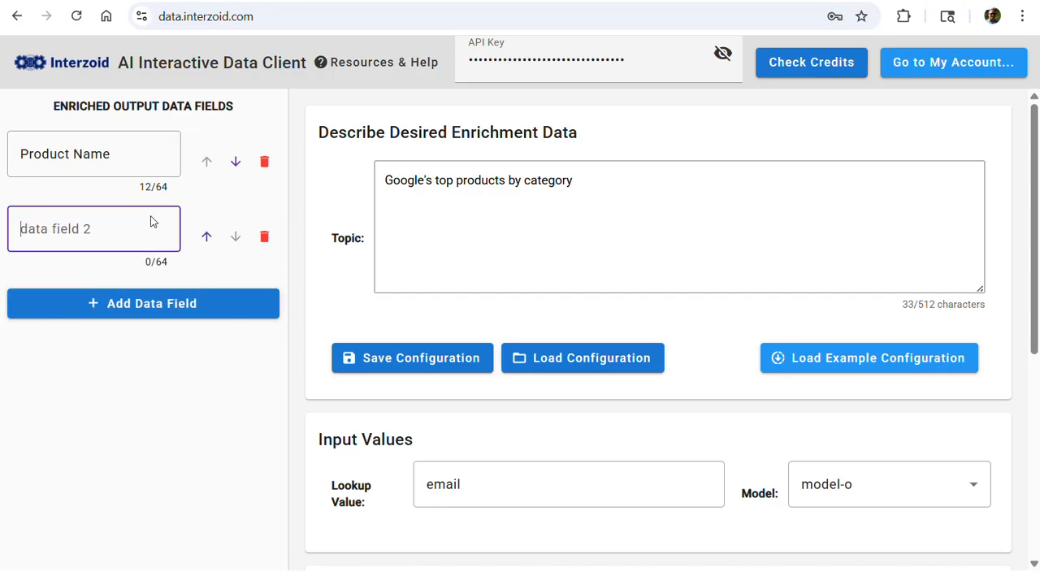
pyautogui.write('Product De')
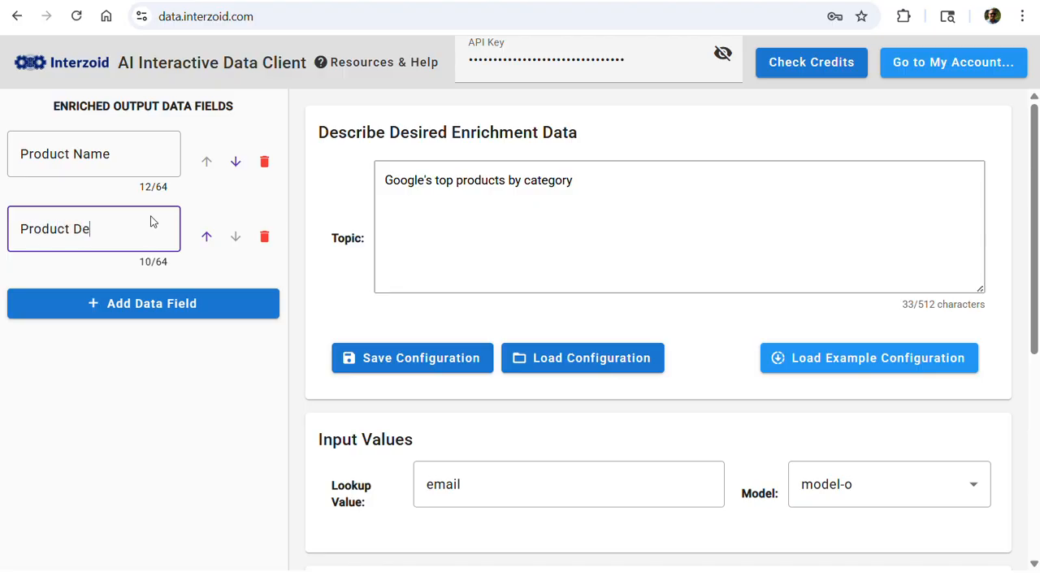
pyautogui.write('scription')
# Step: Add a third and a fourth output data field named "Product Web Page" and "Product Launch Date"
pyautogui.click(204, 307)
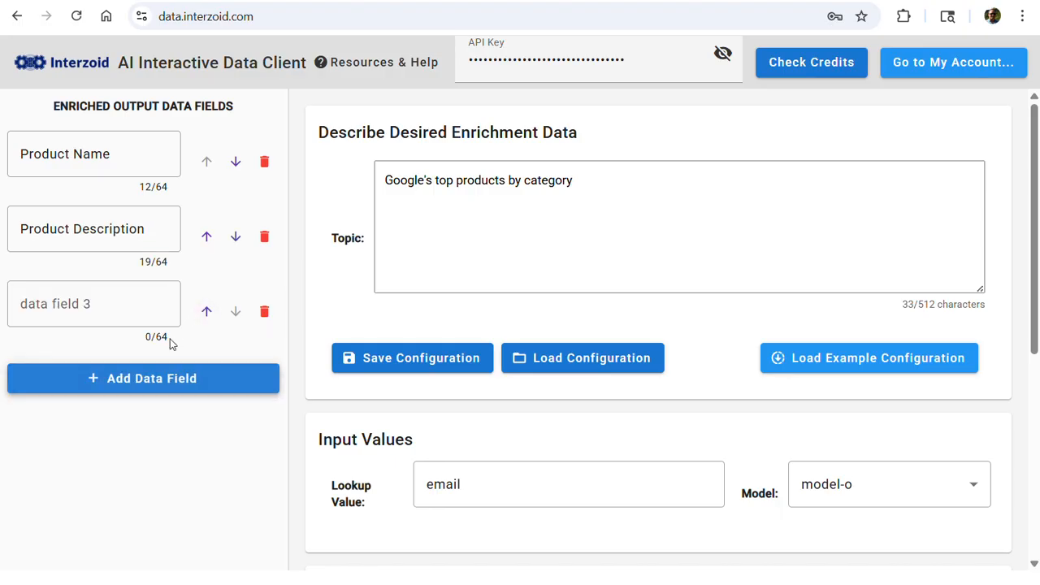
pyautogui.click(148, 303)
pyautogui.write('Pr')
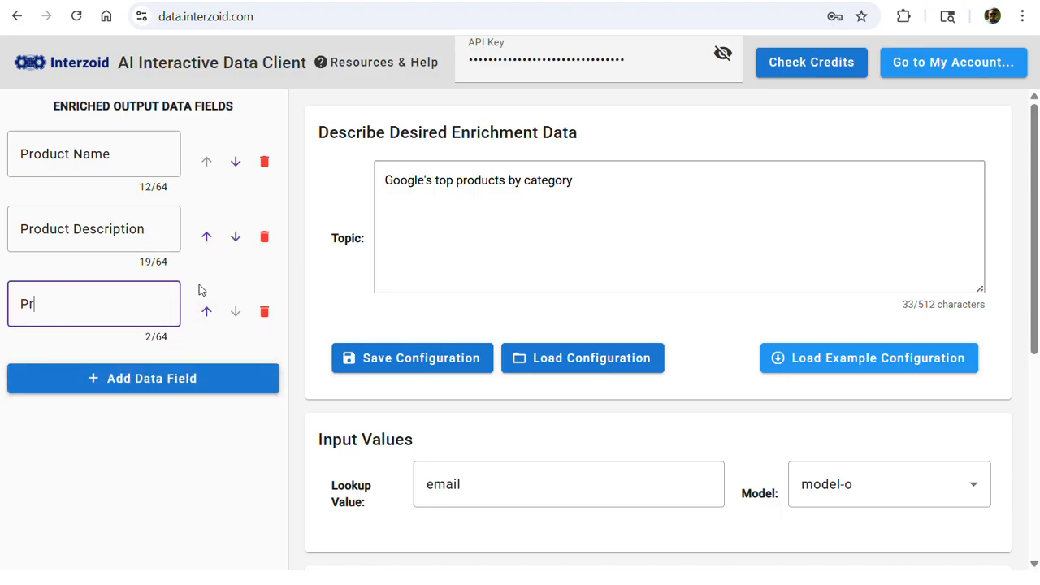
pyautogui.write('oduct Web Page')
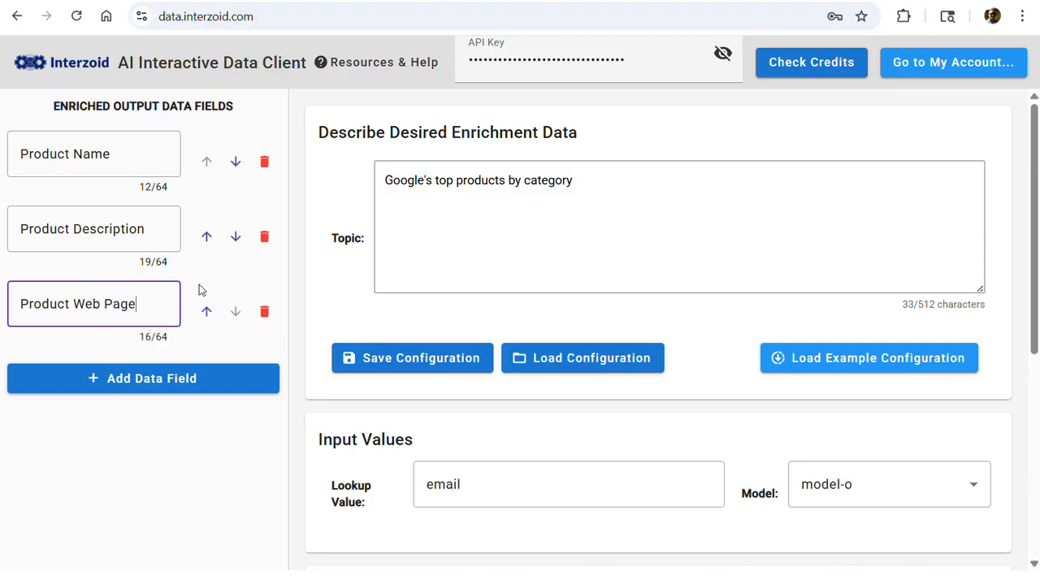
pyautogui.click(200, 379)
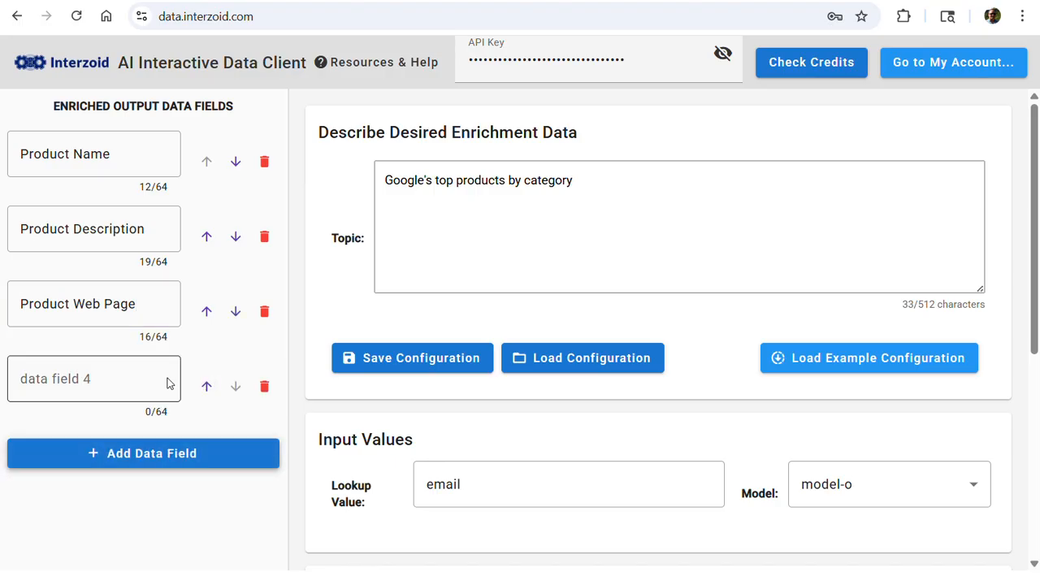
pyautogui.click(106, 378)
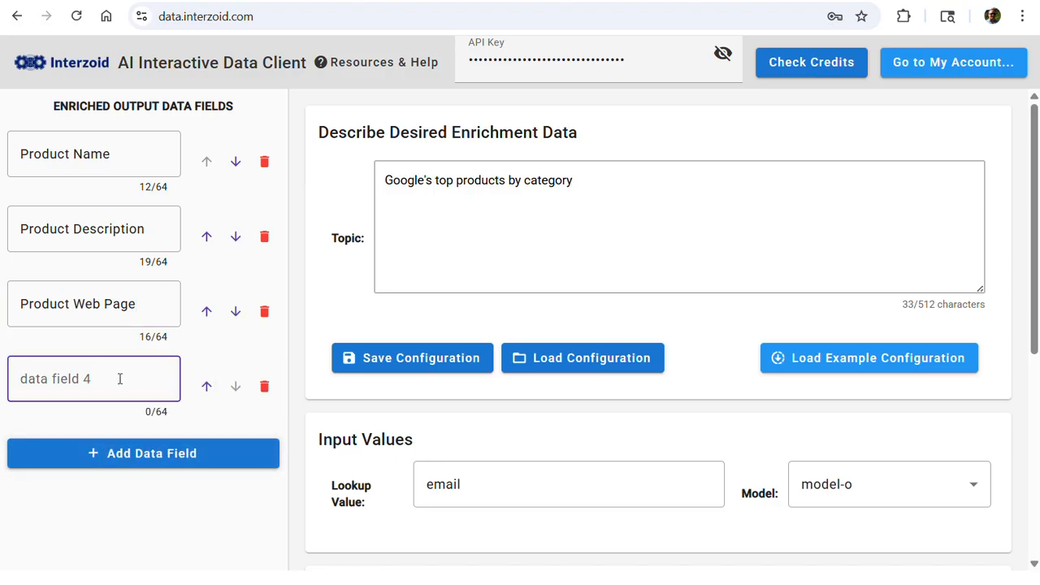
pyautogui.write('Product Launch Date')
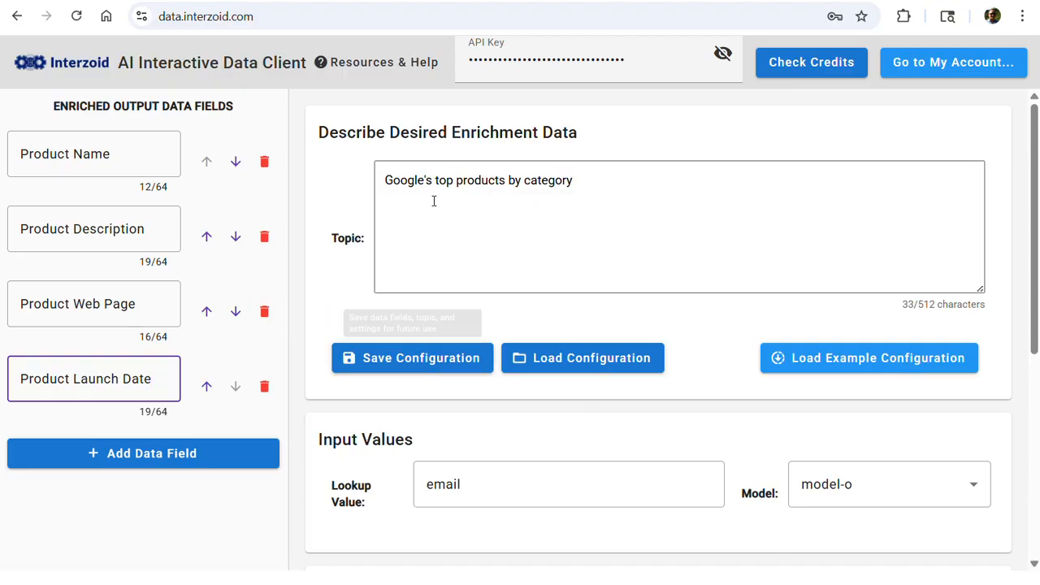
pyautogui.scroll(-2, 613, 424)
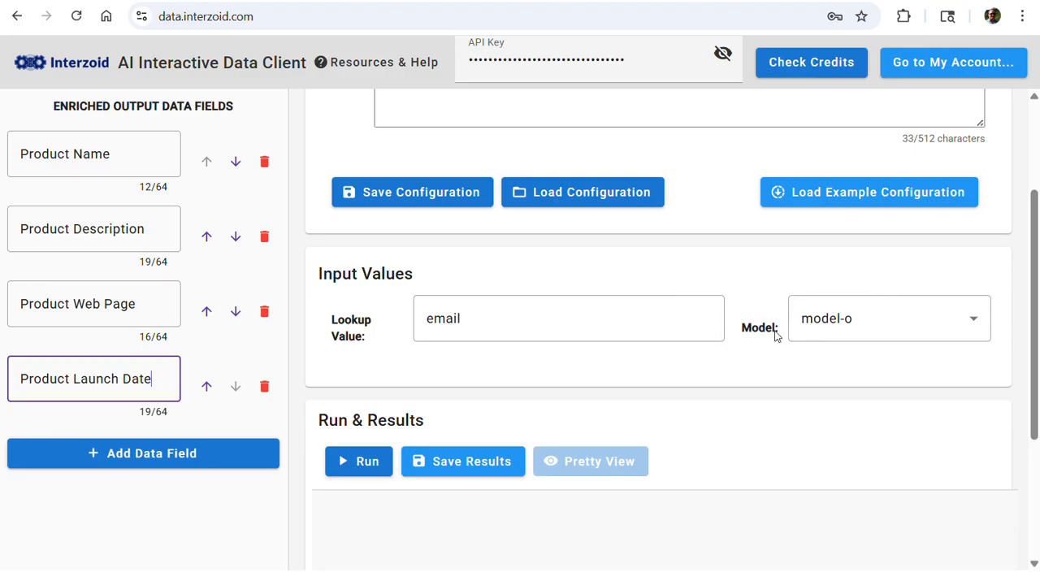
pyautogui.click(980, 327)
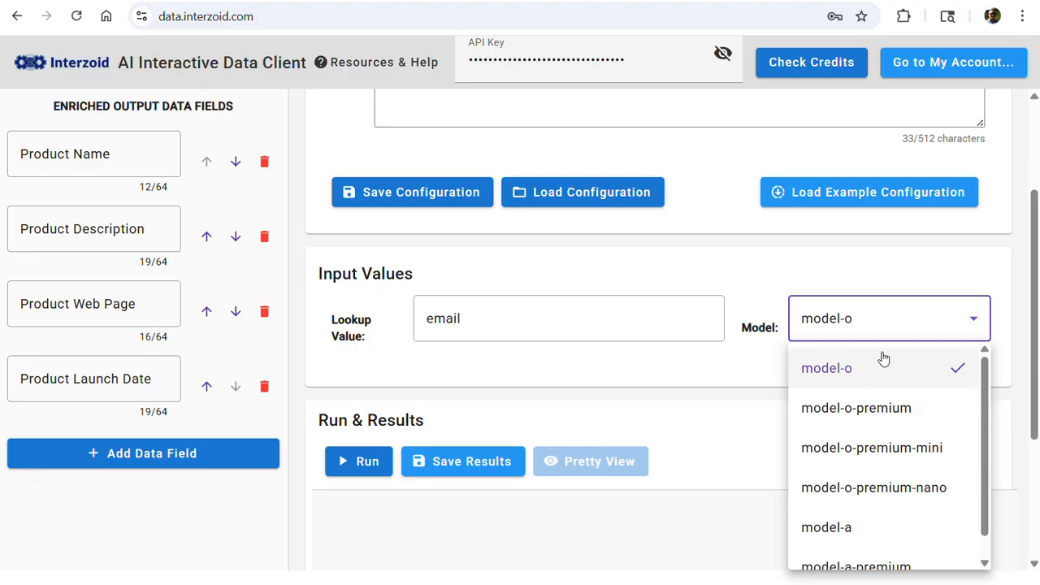
pyautogui.click(350, 66)
pyautogui.click(352, 69)
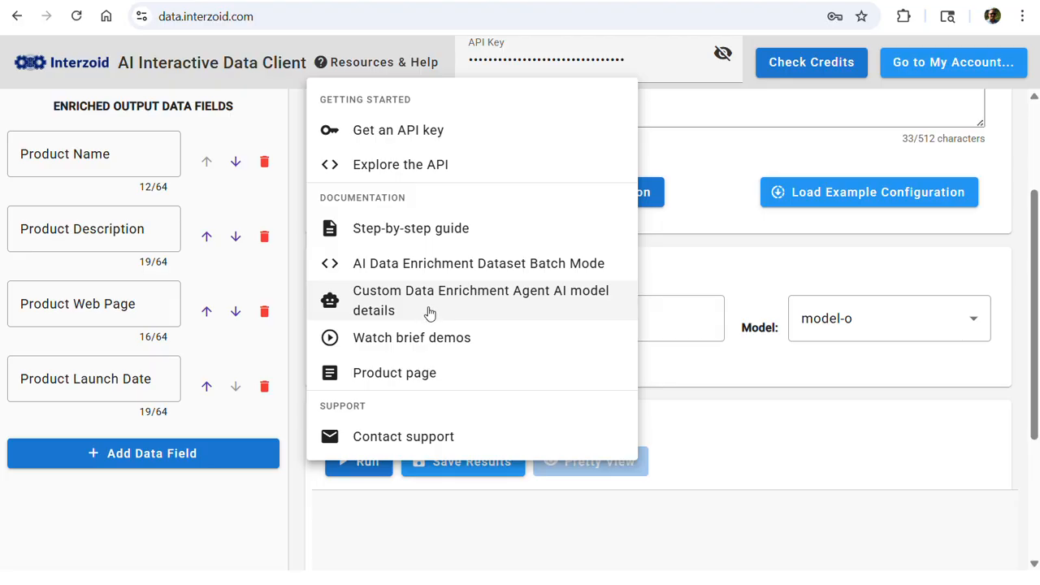
pyautogui.click(786, 400)
# Step: Choose model-a-premium as the AI model for the lookup
pyautogui.click(859, 329)
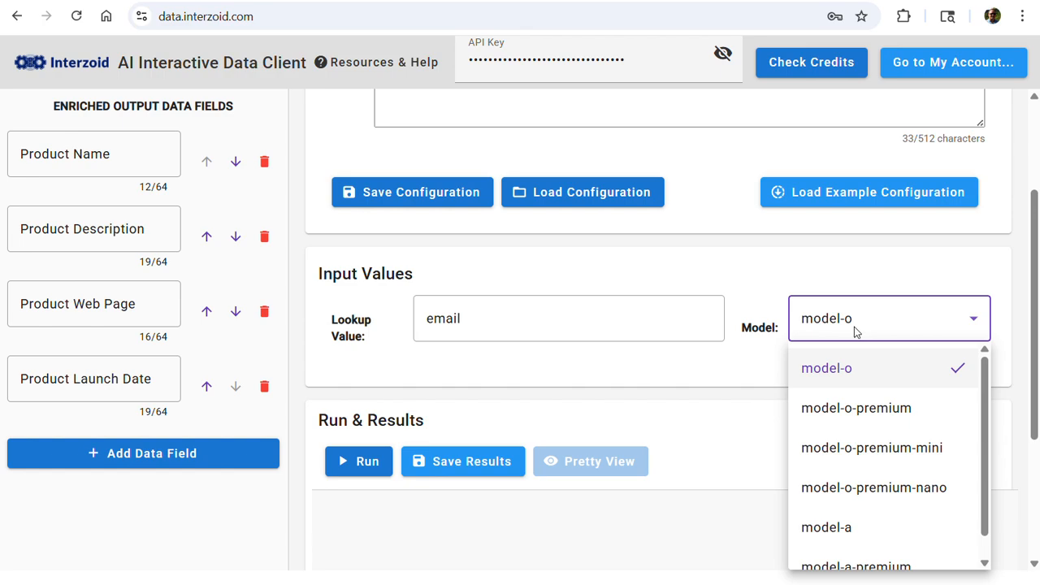
pyautogui.scroll(-1, 859, 470)
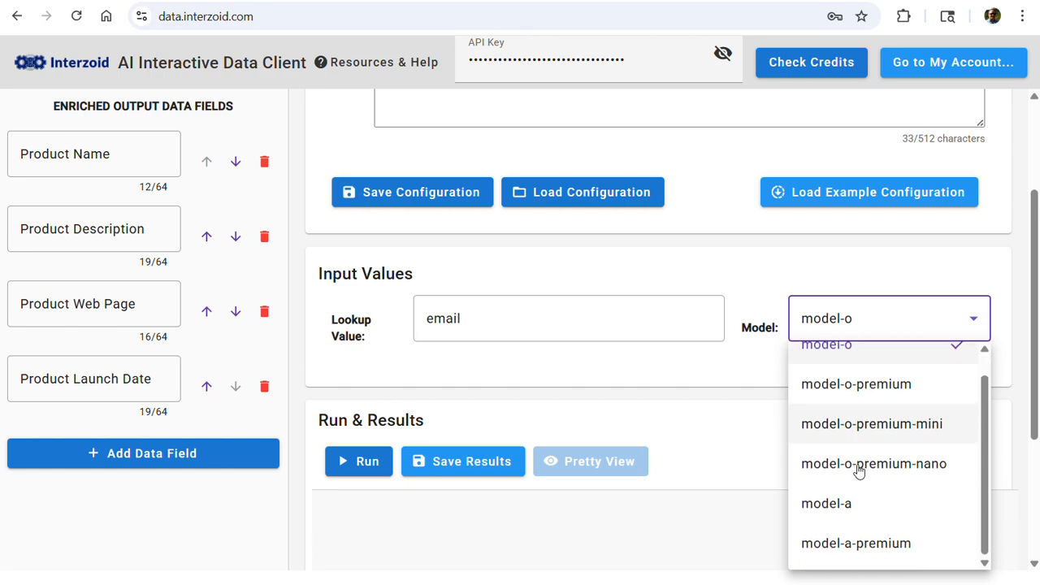
pyautogui.click(850, 555)
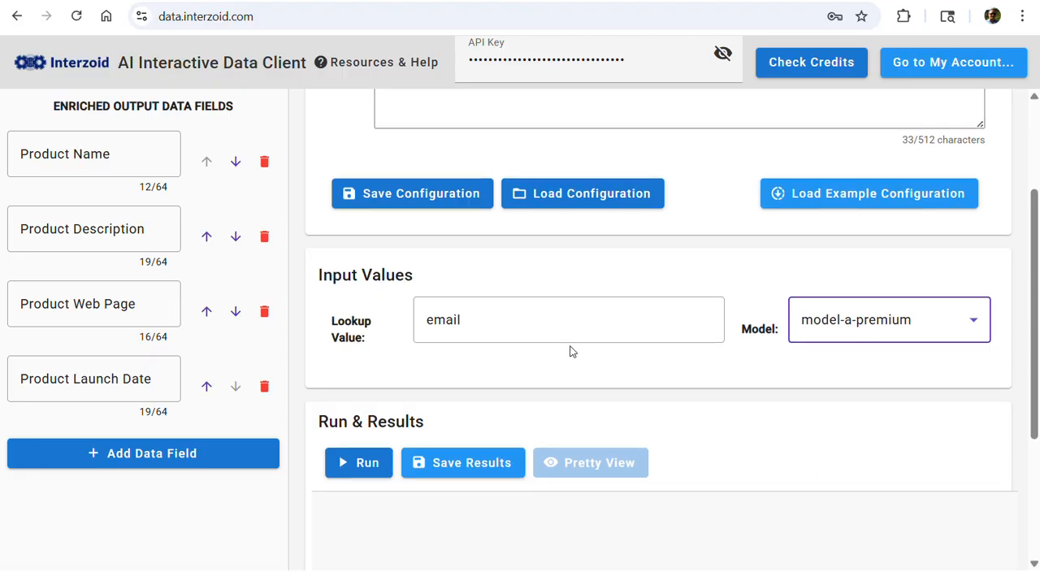
# Step: Run the enrichment query for the configured topic, lookup value and data fields
pyautogui.scroll(2, 571, 351)
pyautogui.scroll(-1, 571, 351)
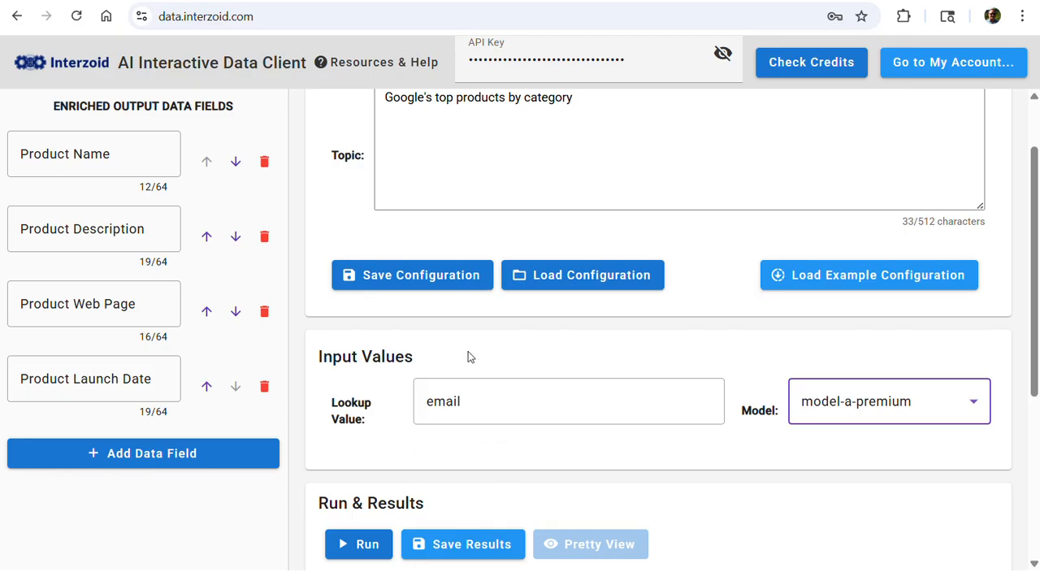
pyautogui.click(374, 551)
pyautogui.scroll(-1, 690, 509)
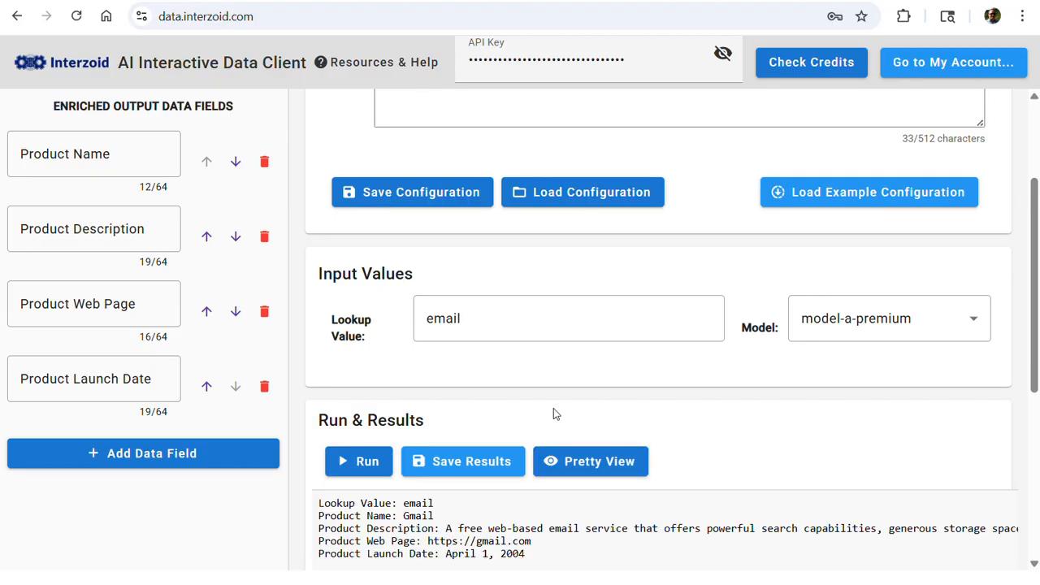
# Step: Read through all the returned fields in the Pretty View of the results and close it
pyautogui.scroll(-1, 551, 484)
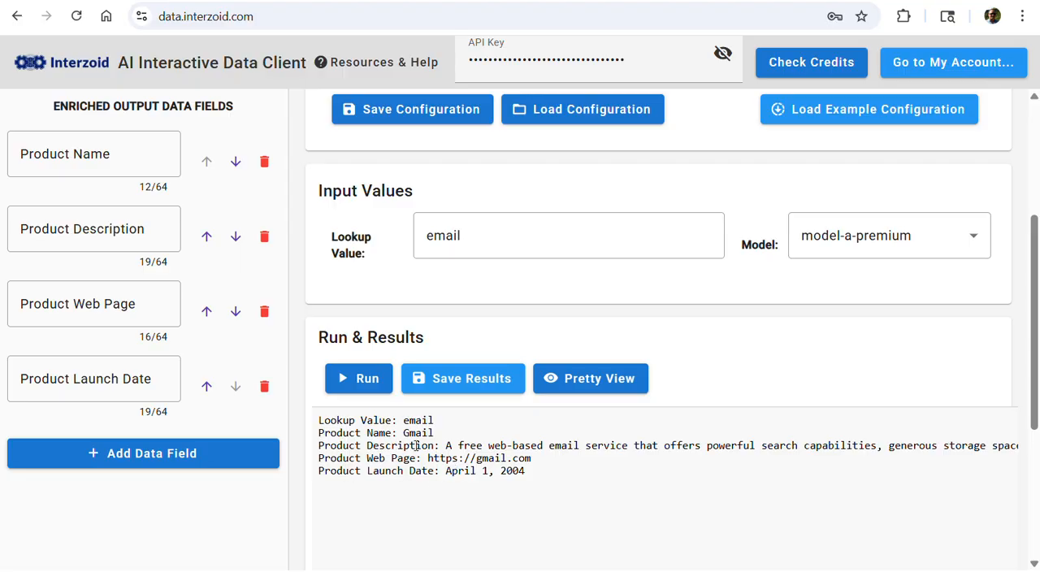
pyautogui.click(593, 381)
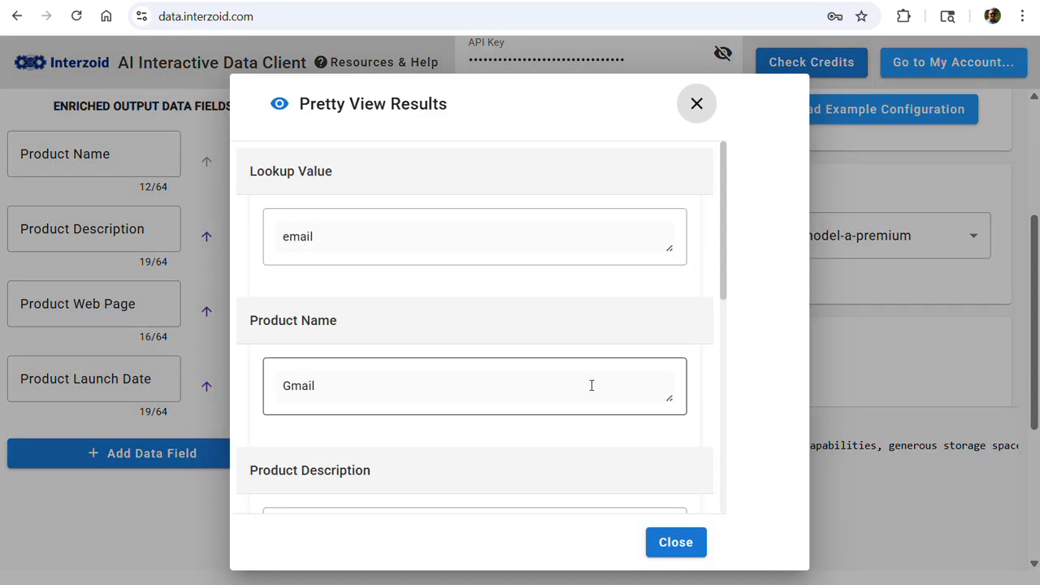
pyautogui.scroll(-2, 580, 372)
pyautogui.scroll(-1, 581, 372)
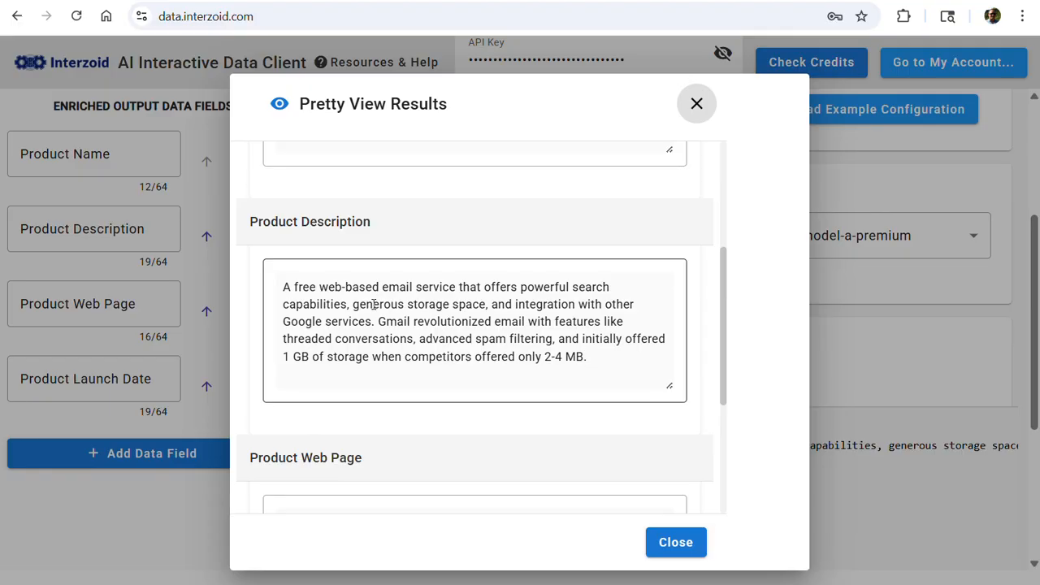
pyautogui.scroll(-3, 351, 325)
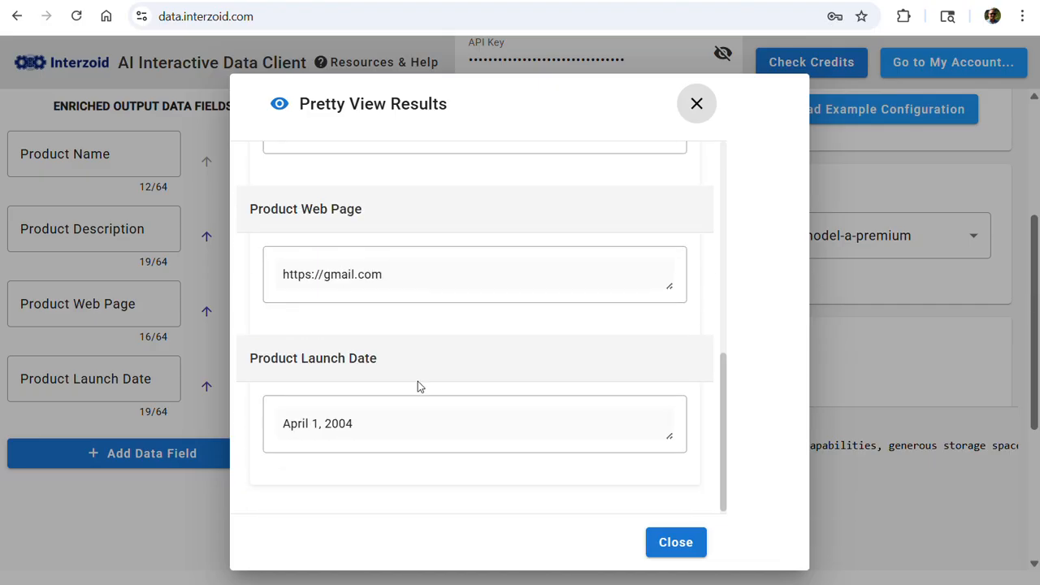
pyautogui.click(682, 543)
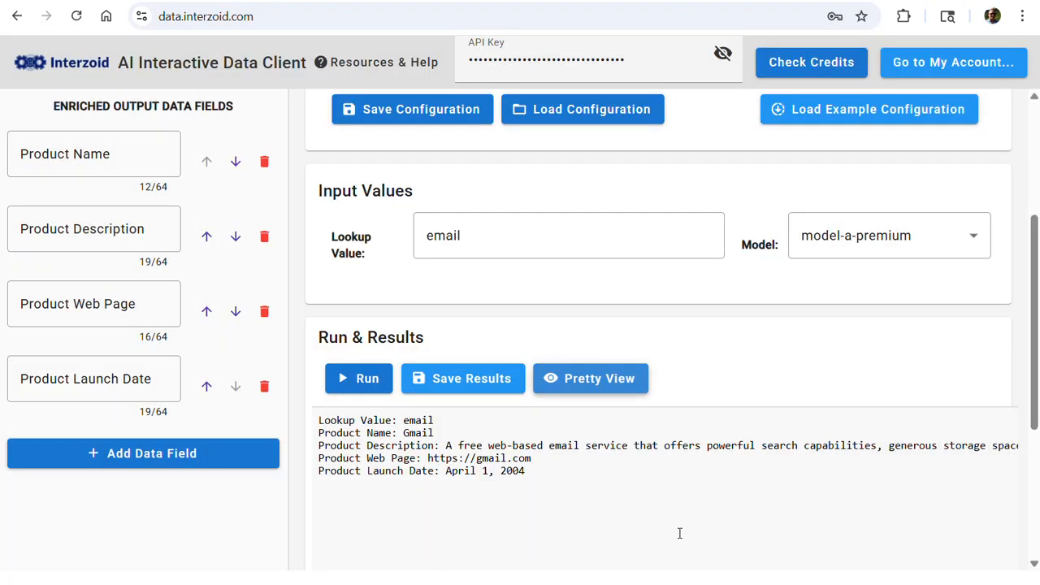
# Step: Examine the API call used for the query beneath the results, then return to the topic description
pyautogui.scroll(-3, 683, 480)
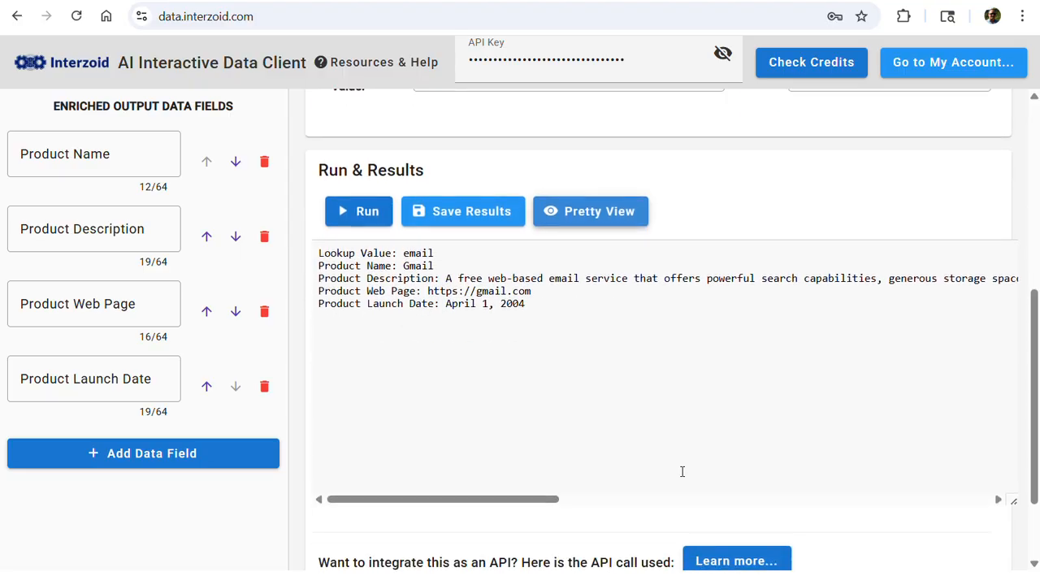
pyautogui.scroll(-1, 683, 475)
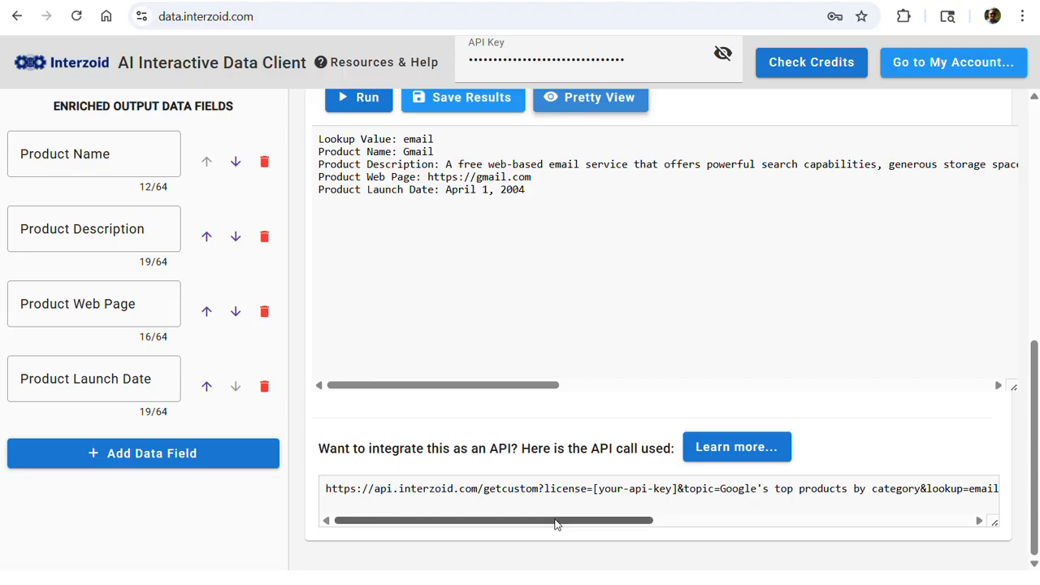
pyautogui.moveTo(557, 521); pyautogui.dragTo(615, 521)
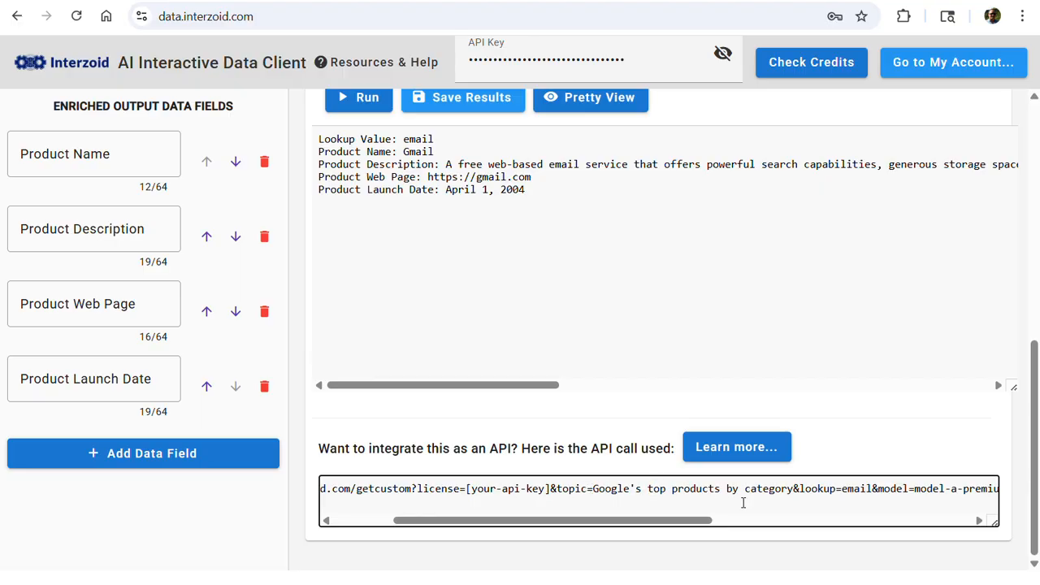
pyautogui.scroll(2, 618, 282)
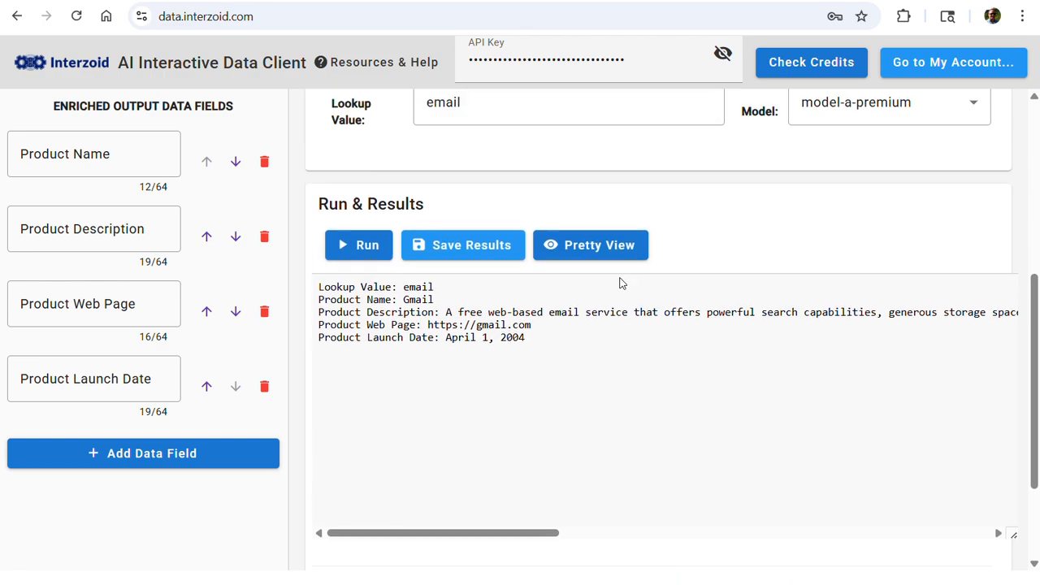
pyautogui.scroll(5, 622, 282)
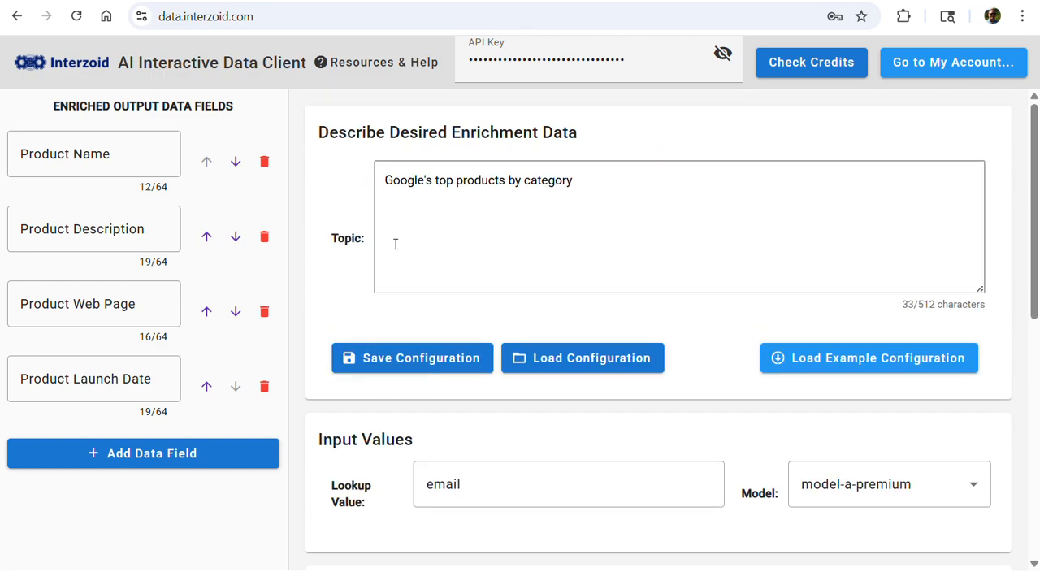
# Step: Examine the full API call for the email lookup, from the license and topic parameters through the model and output fields
pyautogui.scroll(-6, 750, 411)
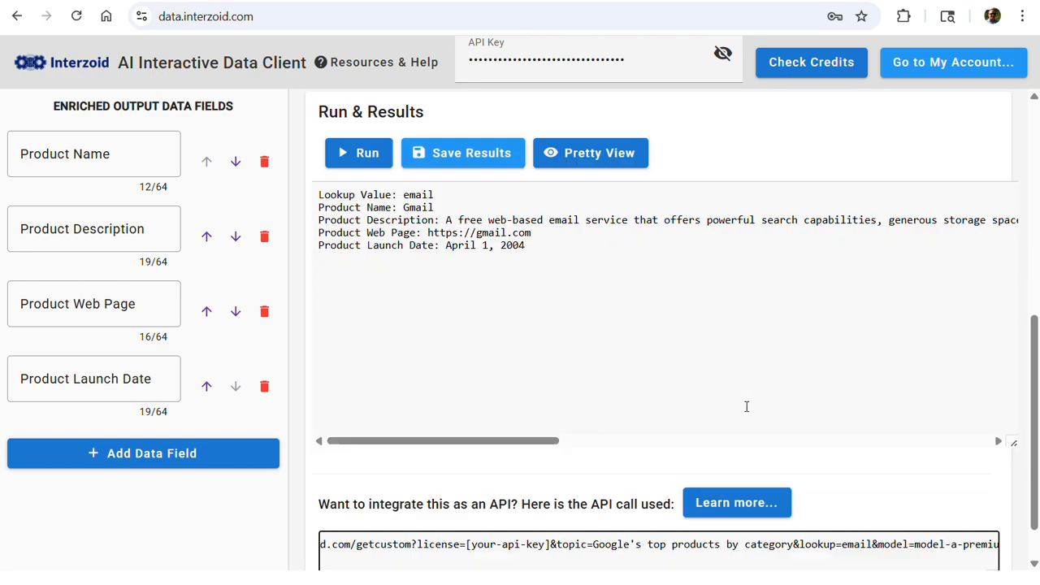
pyautogui.scroll(-1, 747, 406)
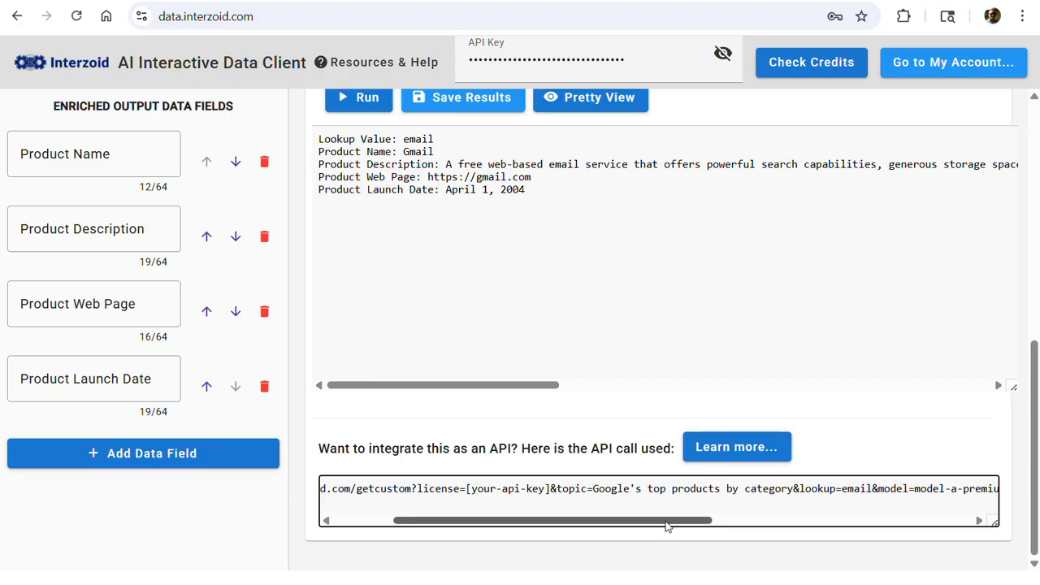
pyautogui.moveTo(667, 524); pyautogui.dragTo(696, 508)
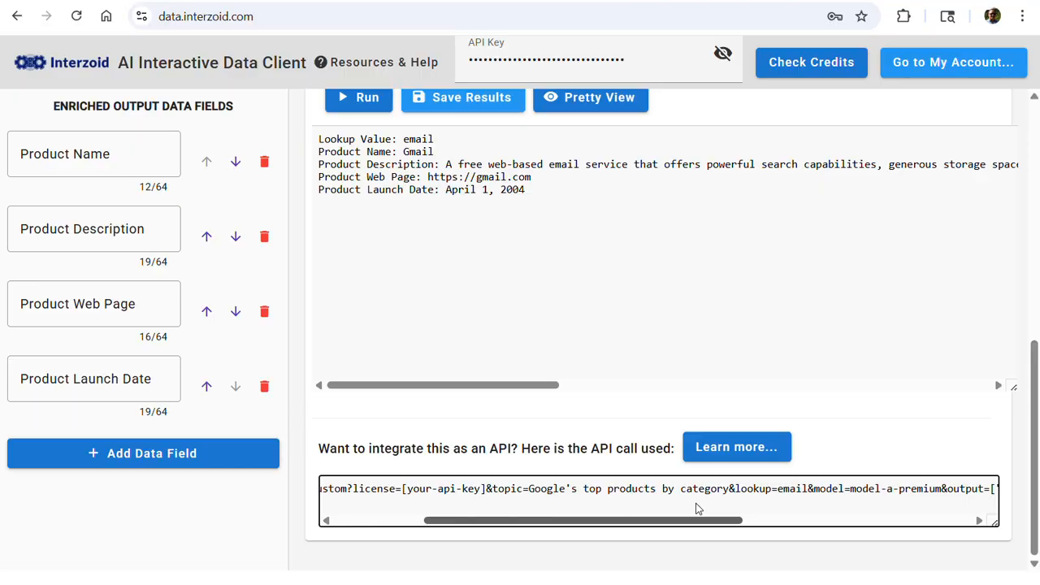
pyautogui.moveTo(696, 509); pyautogui.dragTo(785, 527)
pyautogui.scroll(4, 534, 290)
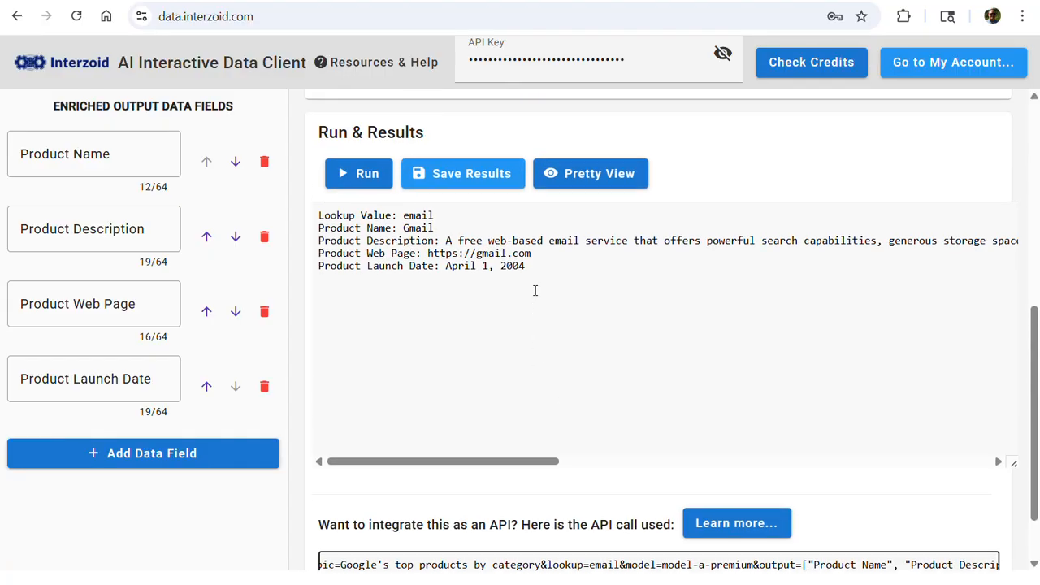
pyautogui.scroll(-4, 528, 317)
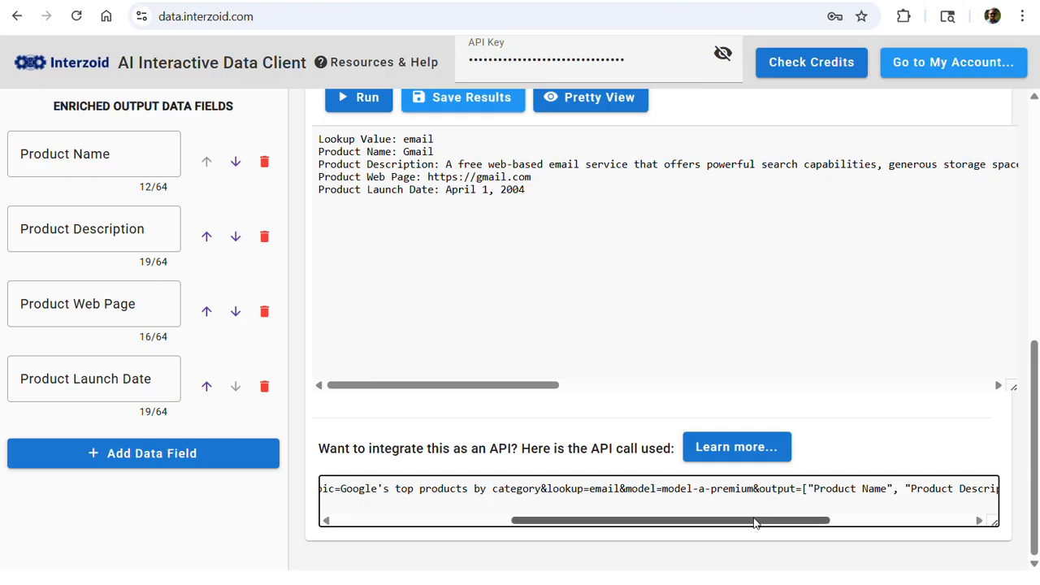
pyautogui.moveTo(795, 524); pyautogui.dragTo(960, 533)
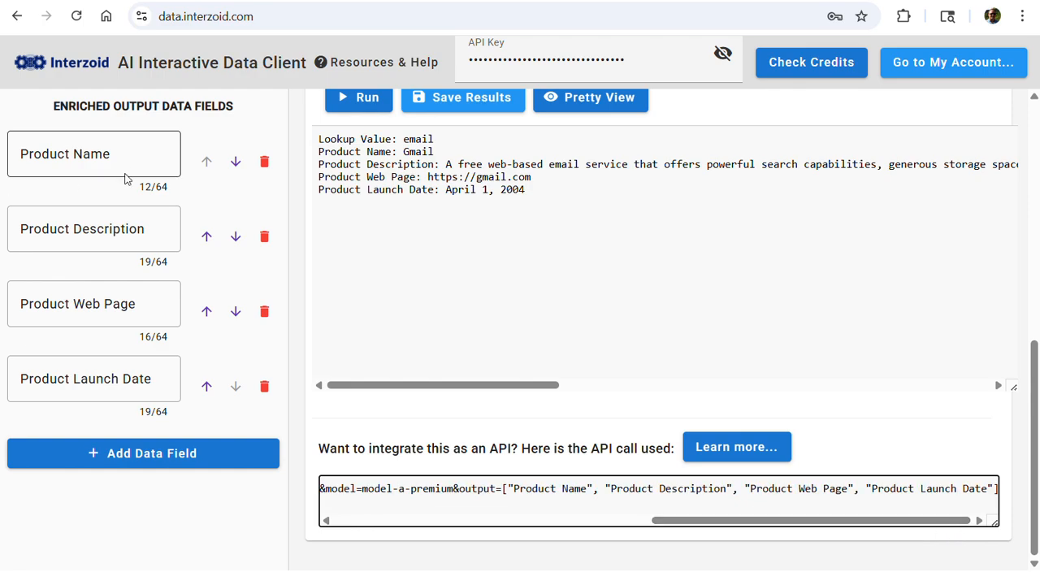
pyautogui.moveTo(690, 517); pyautogui.dragTo(344, 501)
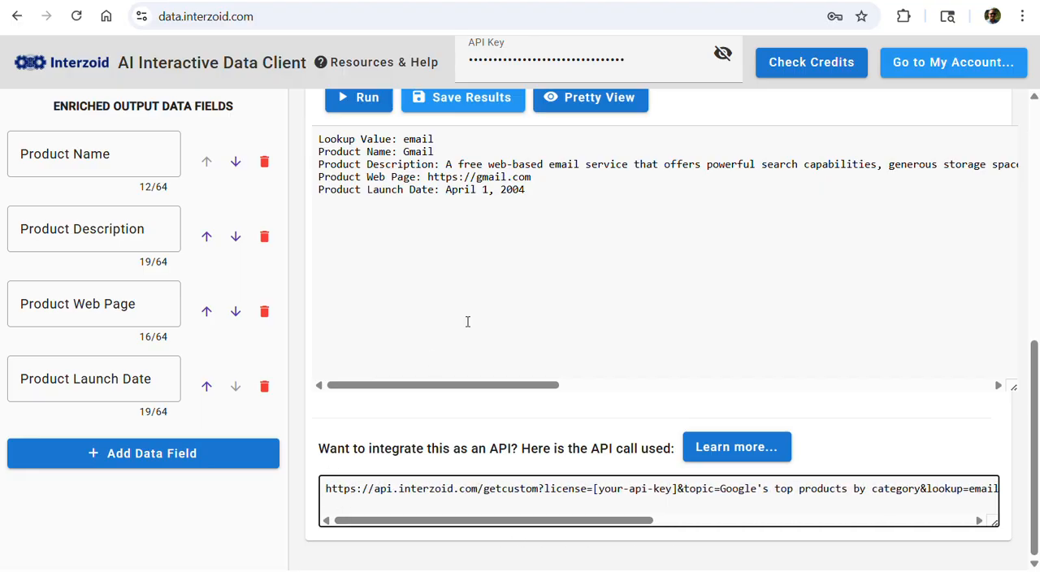
# Step: Set the lookup value to AI and run the enrichment query
pyautogui.scroll(1, 502, 284)
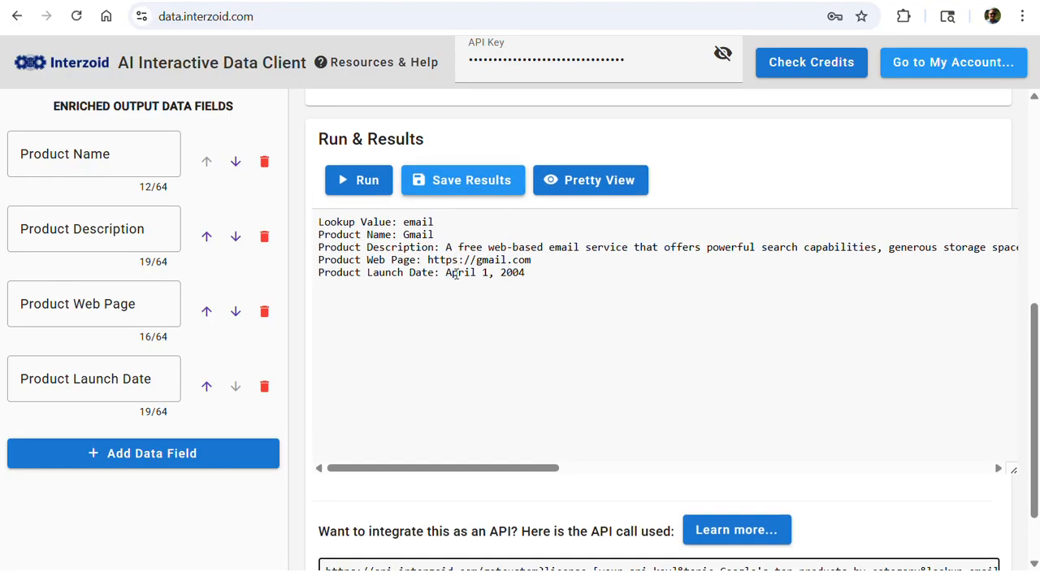
pyautogui.scroll(3, 462, 312)
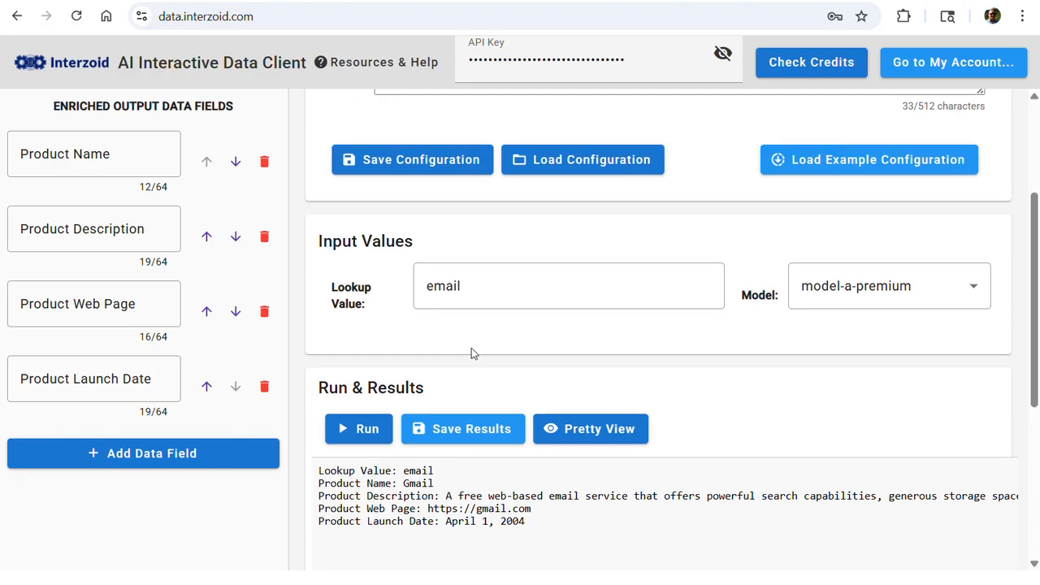
pyautogui.scroll(2, 471, 350)
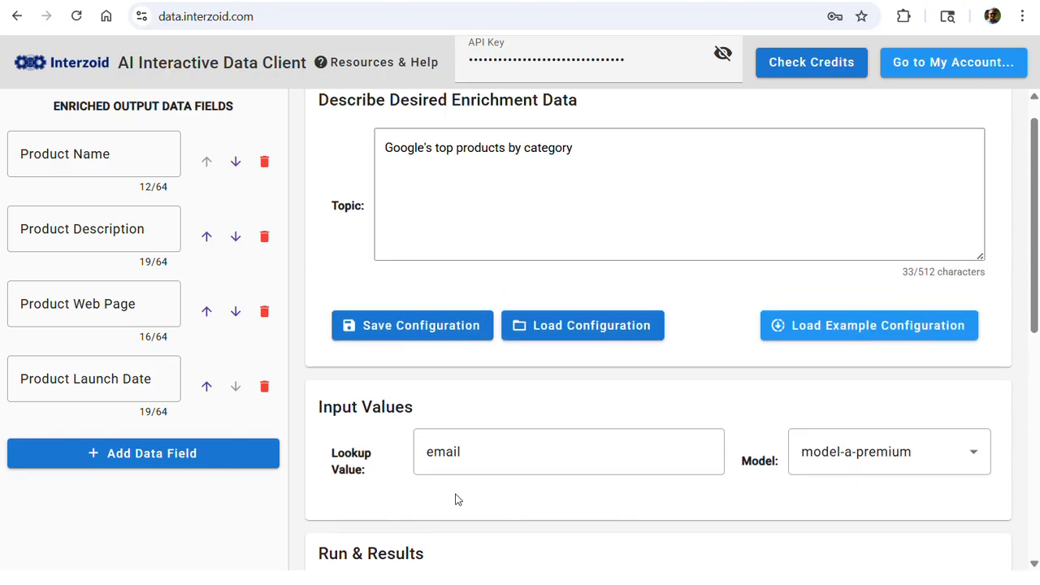
pyautogui.click(467, 471)
pyautogui.moveTo(479, 452); pyautogui.dragTo(422, 464)
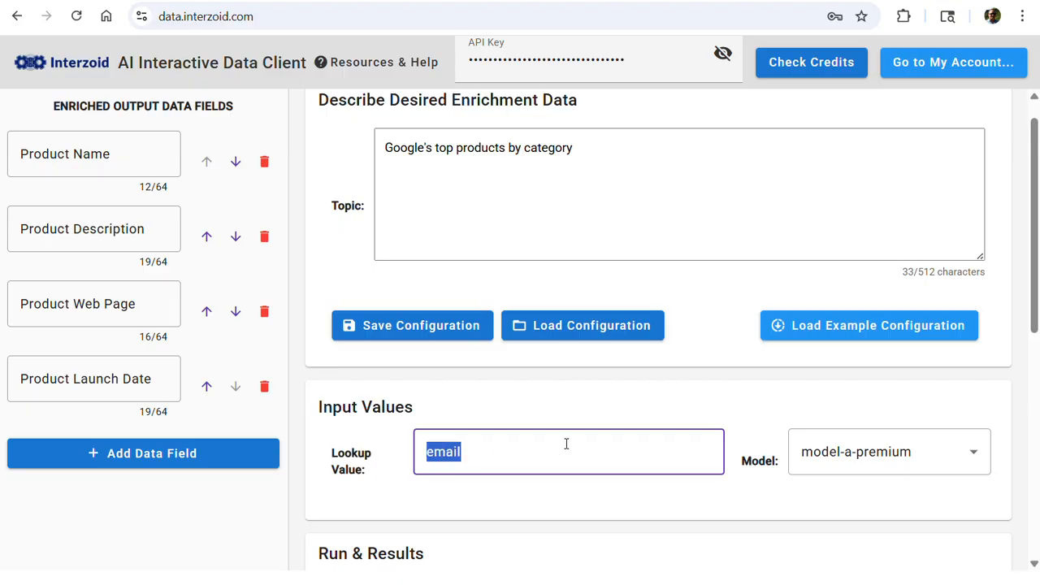
pyautogui.write('AI')
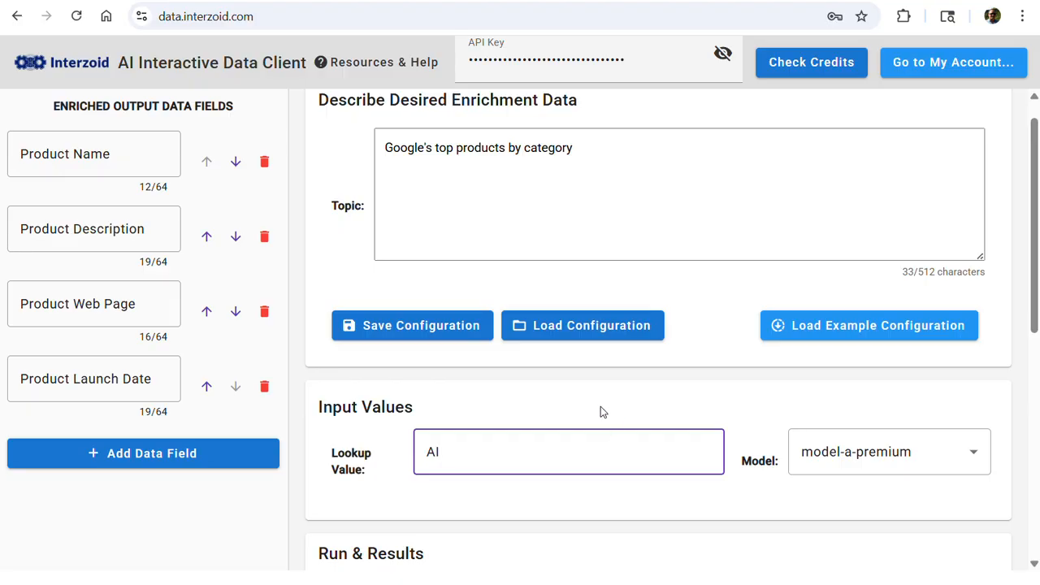
pyautogui.scroll(-2, 595, 415)
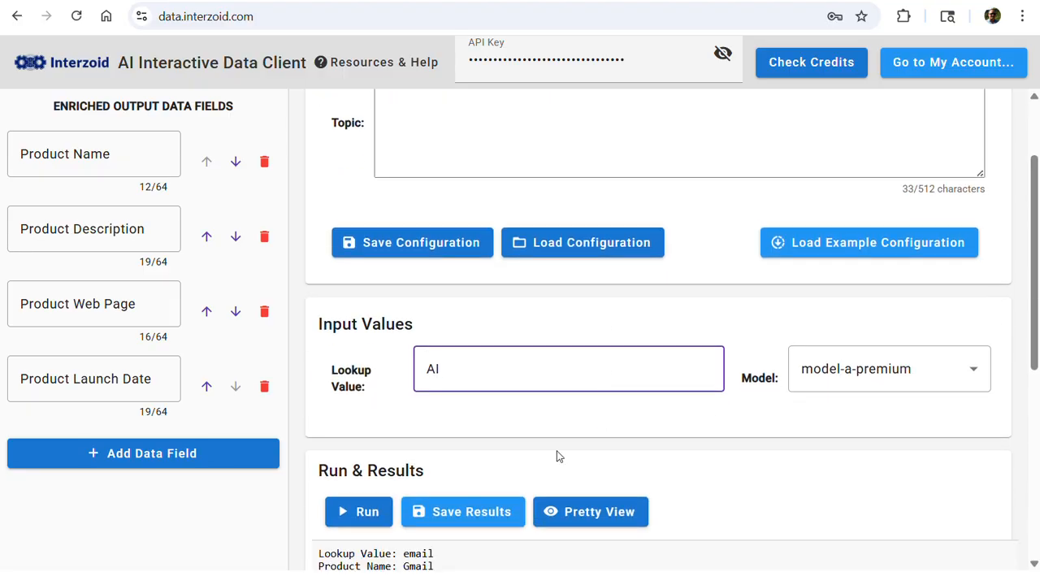
pyautogui.scroll(-2, 557, 455)
pyautogui.click(351, 434)
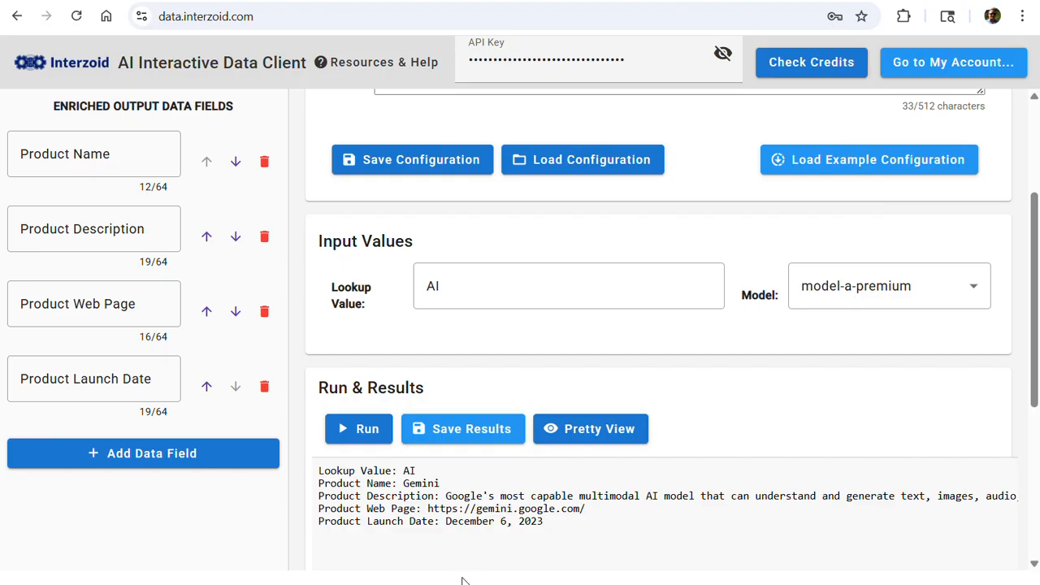
# Step: Read through the AI lookup's product description, web page and launch date in the Pretty View and close it
pyautogui.click(602, 431)
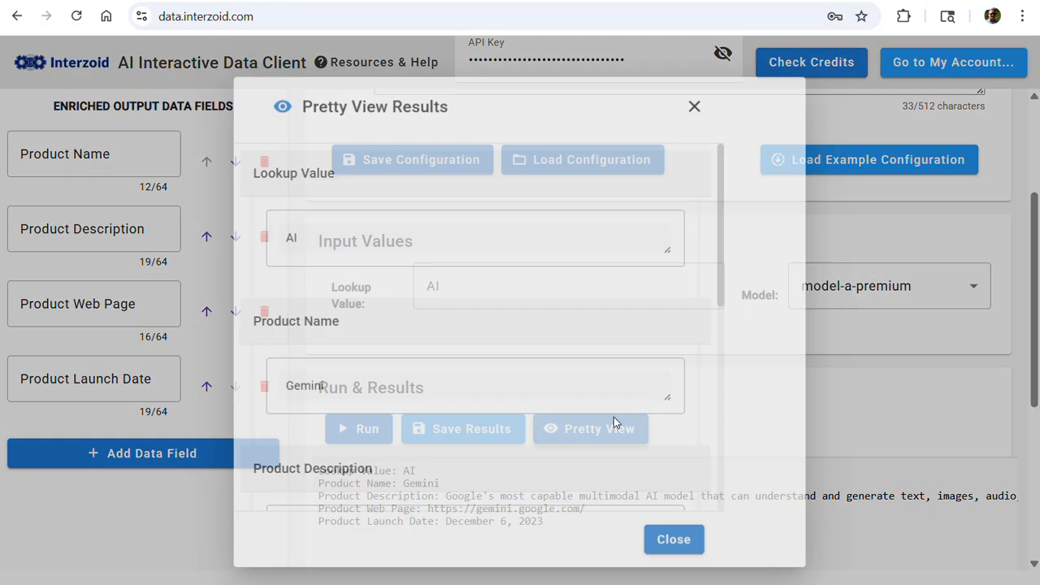
pyautogui.scroll(-3, 580, 393)
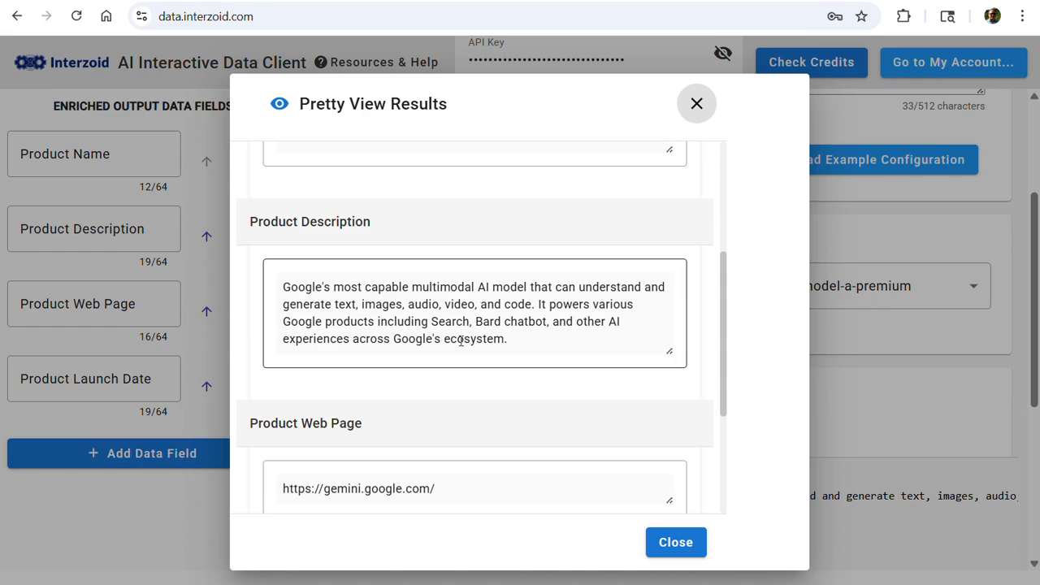
pyautogui.scroll(-2, 457, 367)
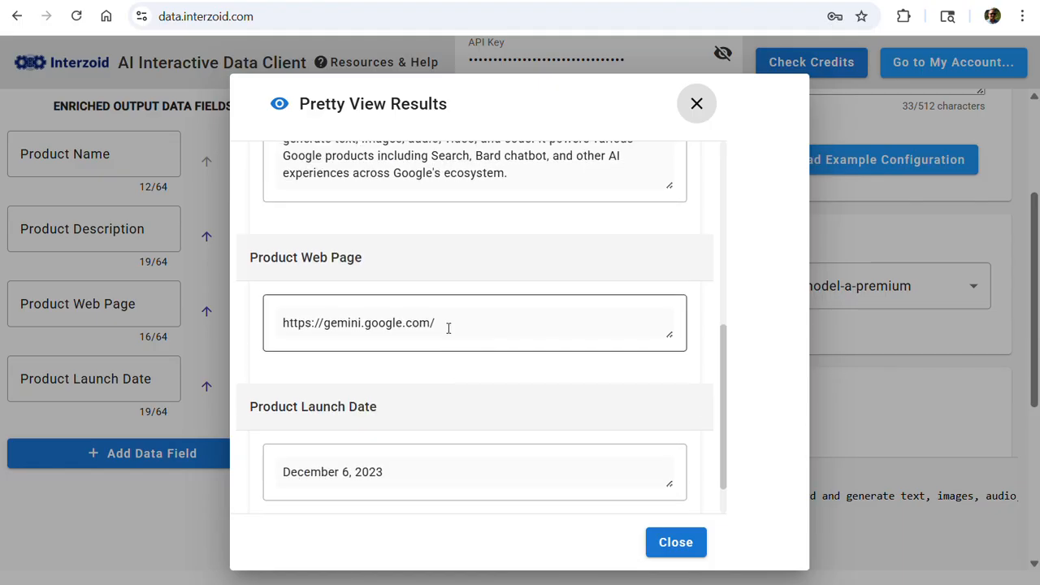
pyautogui.click(673, 545)
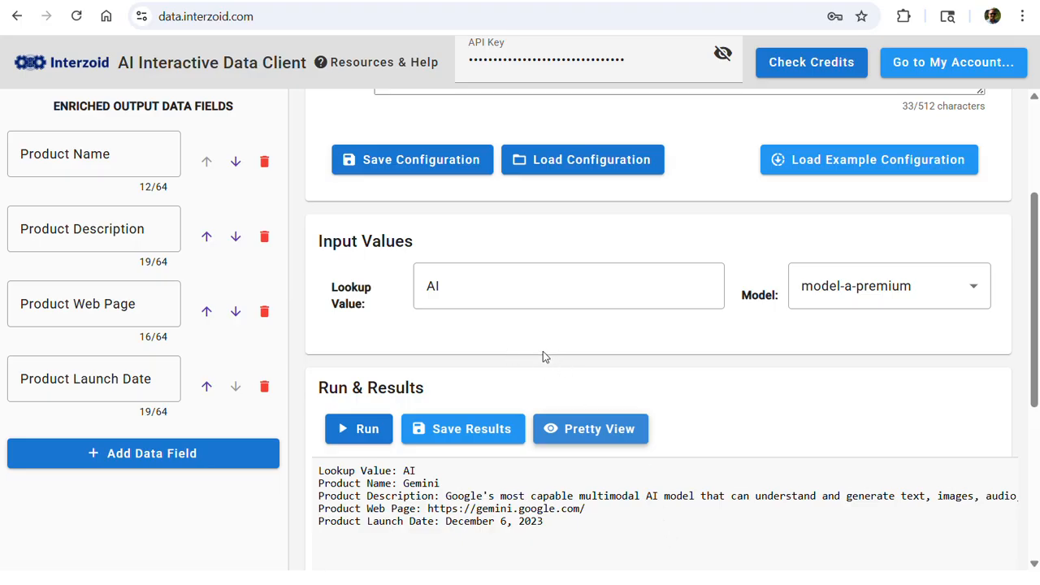
# Step: Change the lookup value to Quantum Computing and run the enrichment query
pyautogui.click(518, 280)
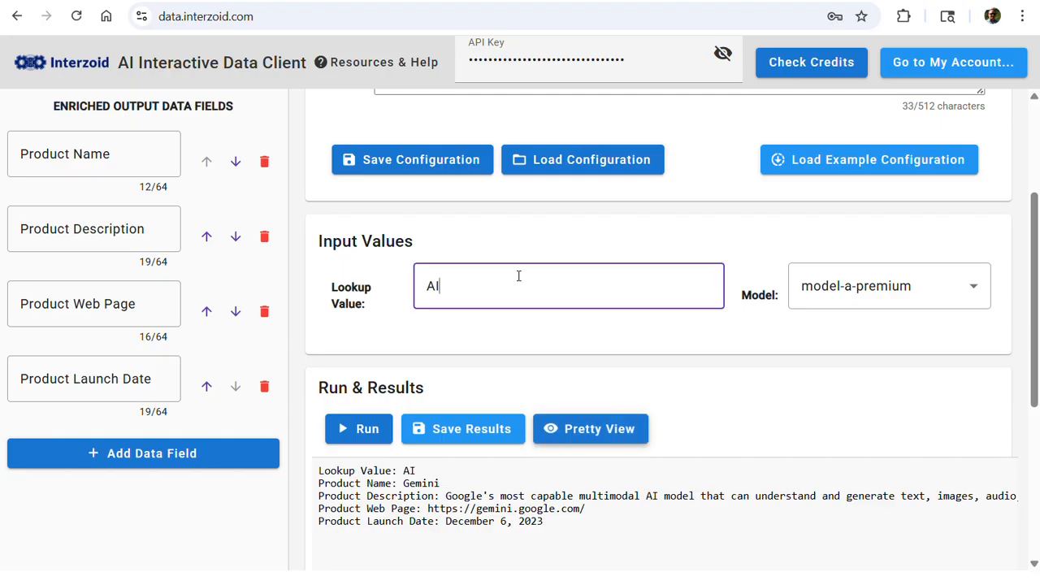
pyautogui.doubleClick(463, 293)
pyautogui.write('Quan')
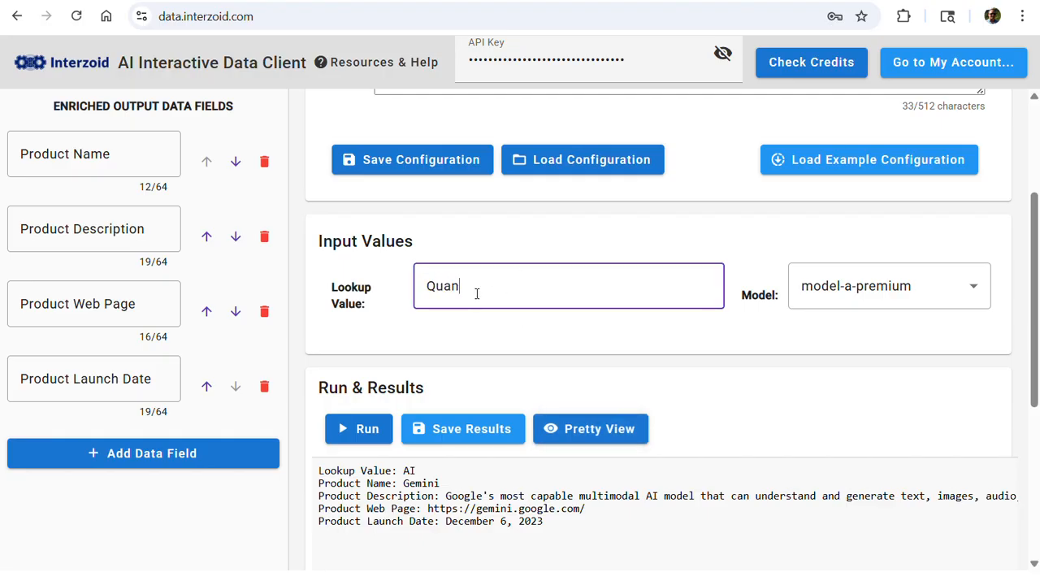
pyautogui.write('tum Computing')
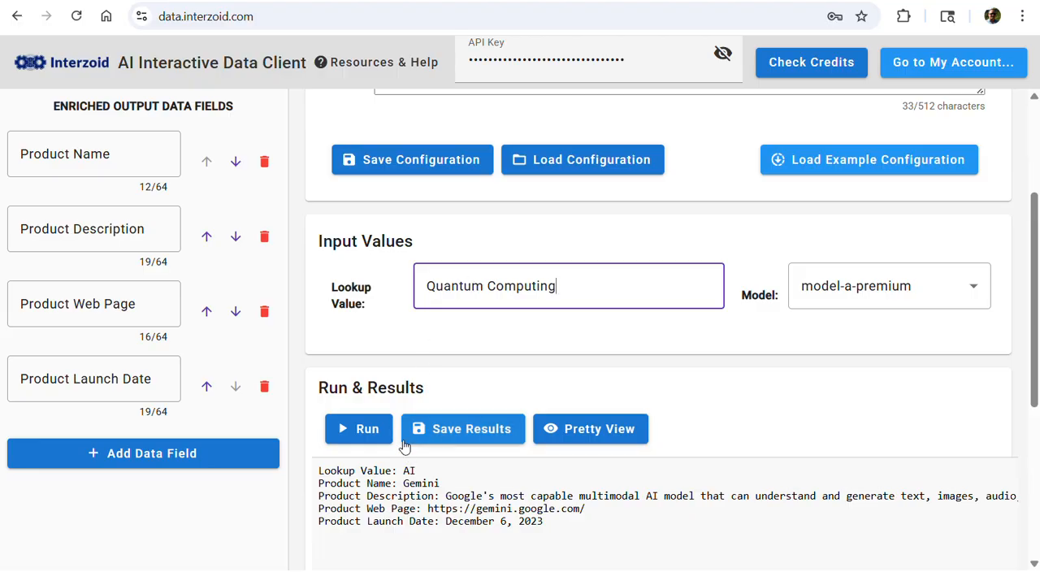
pyautogui.click(365, 430)
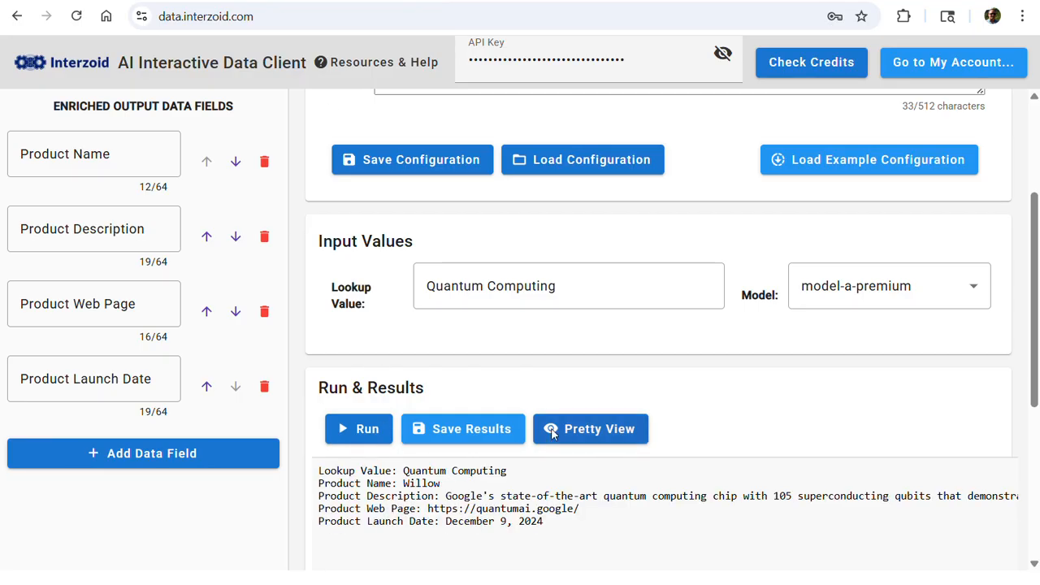
# Step: Review the Quantum Computing lookup's returned fields in the Pretty View through the launch date, and close it
pyautogui.click(585, 428)
pyautogui.scroll(-1, 602, 373)
pyautogui.scroll(-2, 603, 373)
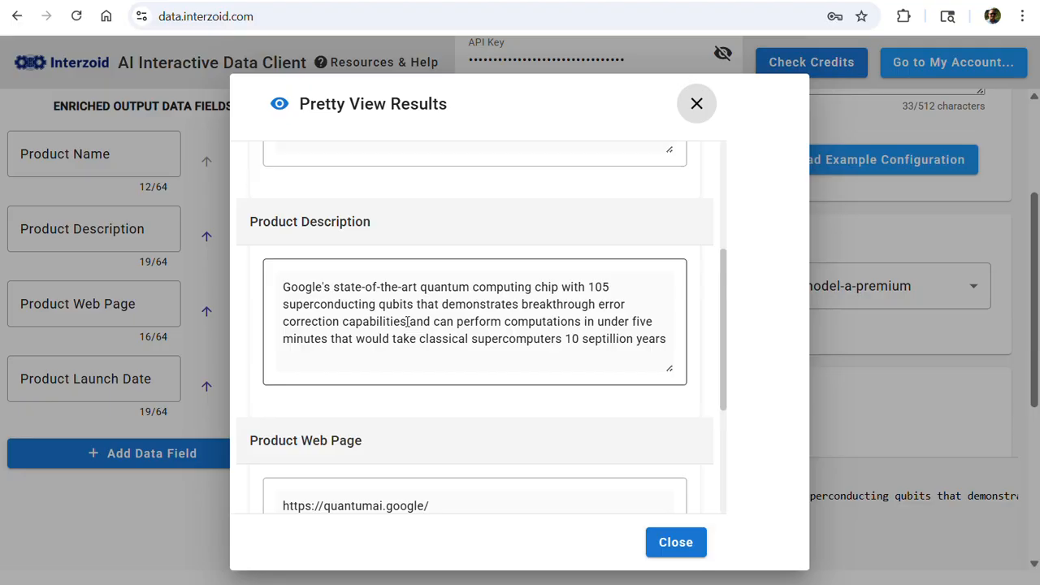
pyautogui.scroll(-3, 409, 319)
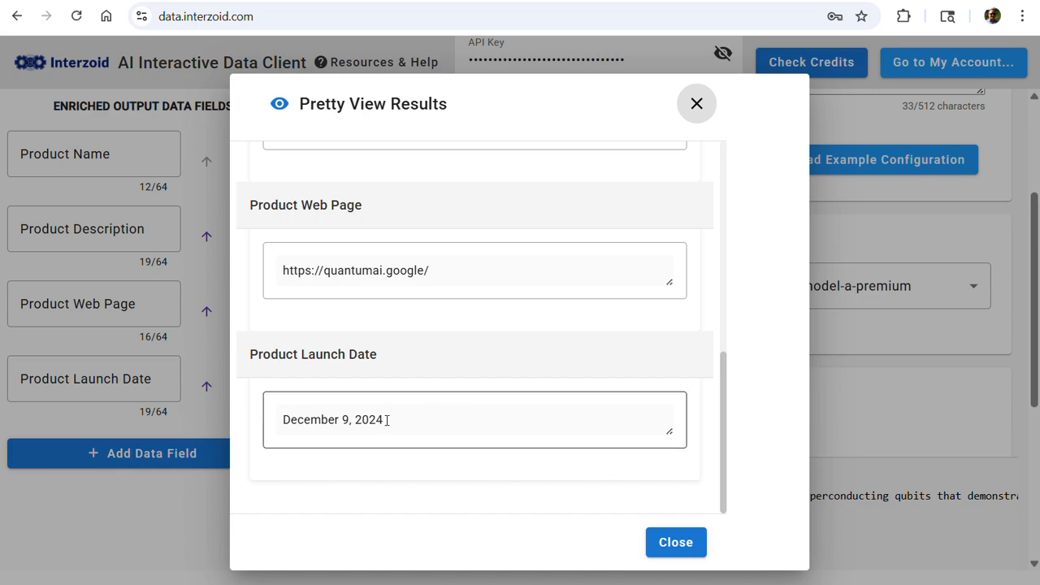
pyautogui.click(675, 542)
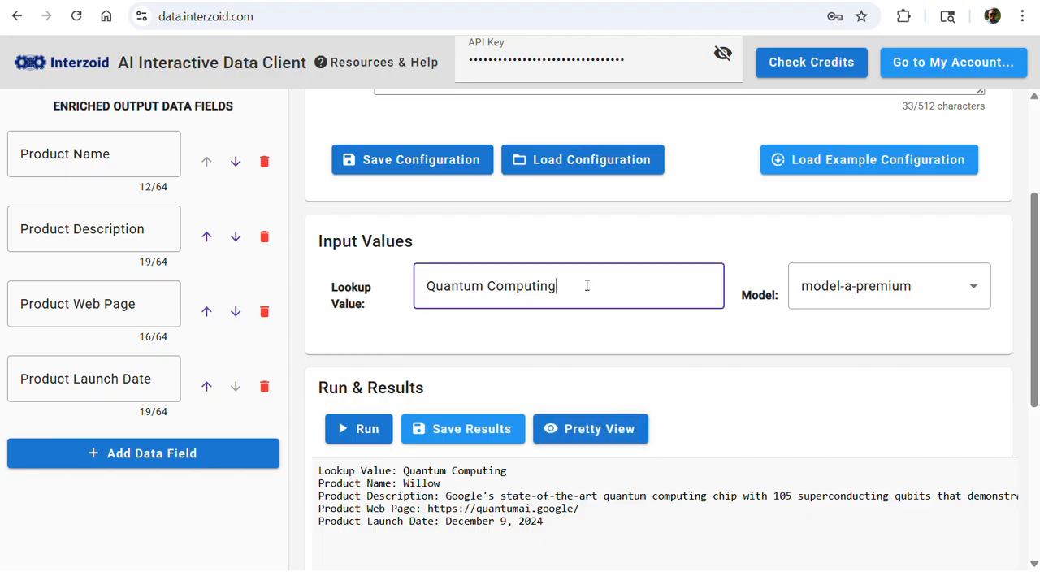
# Step: Change the lookup value to API Management and run the enrichment query
pyautogui.moveTo(588, 285); pyautogui.dragTo(415, 294)
pyautogui.write('A')
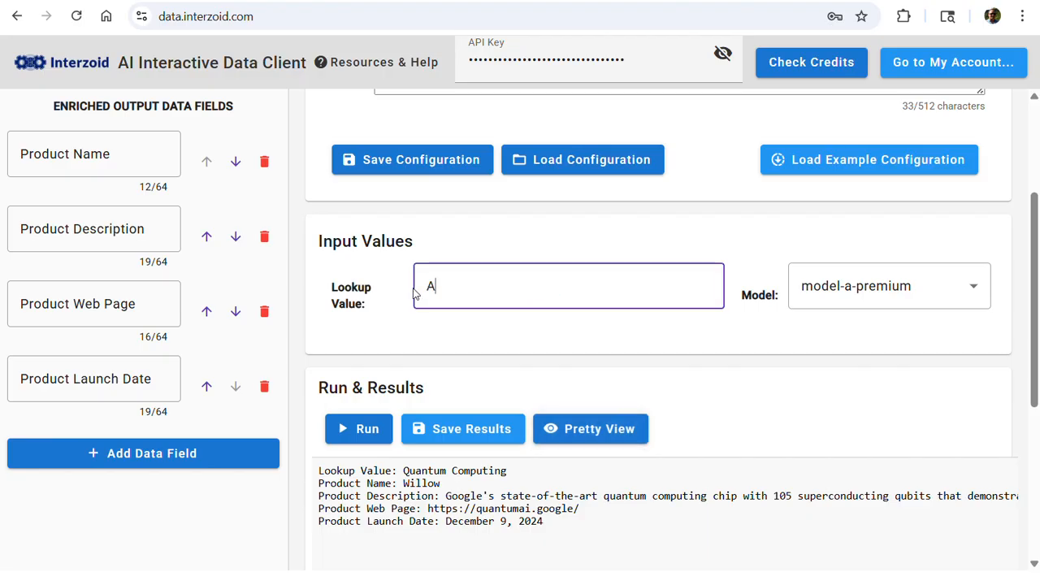
pyautogui.write('PI Management')
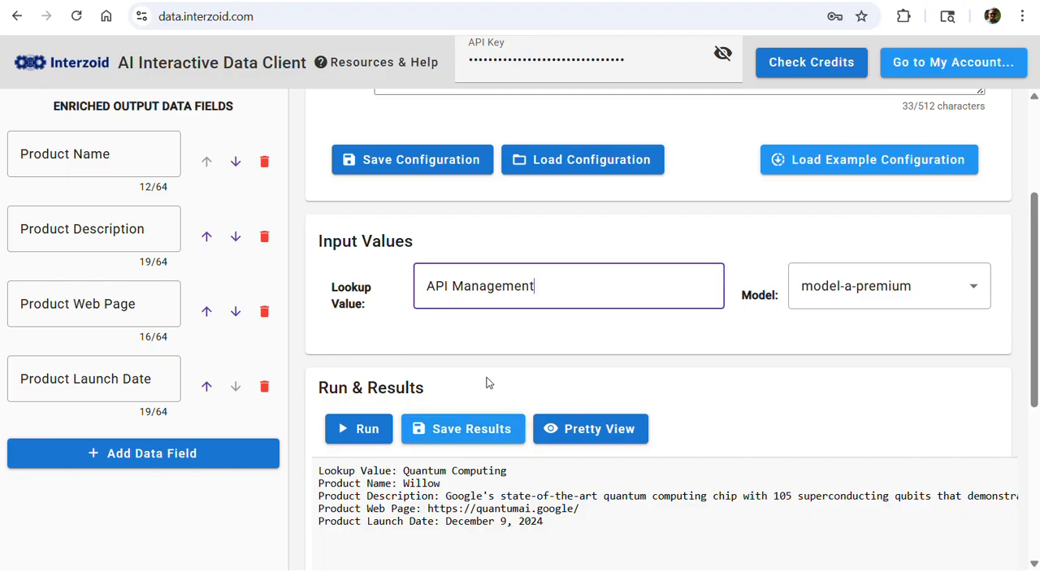
pyautogui.click(363, 431)
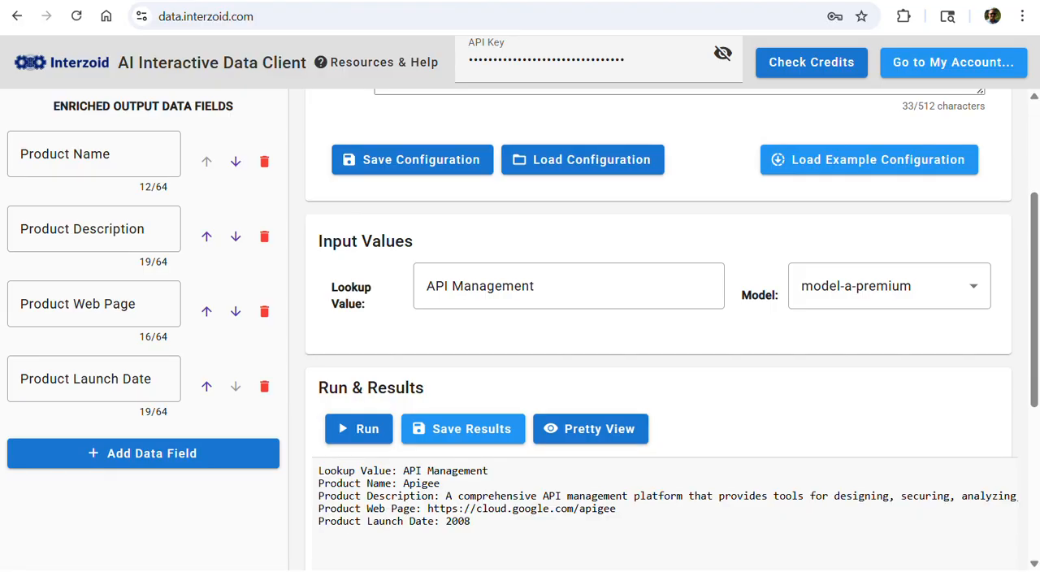
# Step: Review the API Management lookup's product description and web page in the Pretty View and close it
pyautogui.scroll(-1, 427, 461)
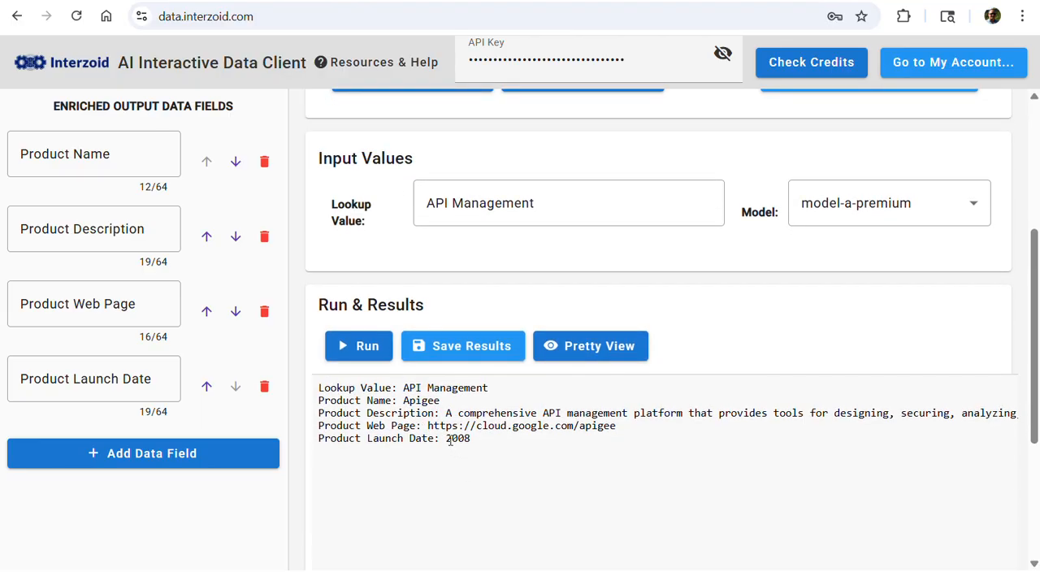
pyautogui.click(615, 358)
pyautogui.scroll(-4, 490, 349)
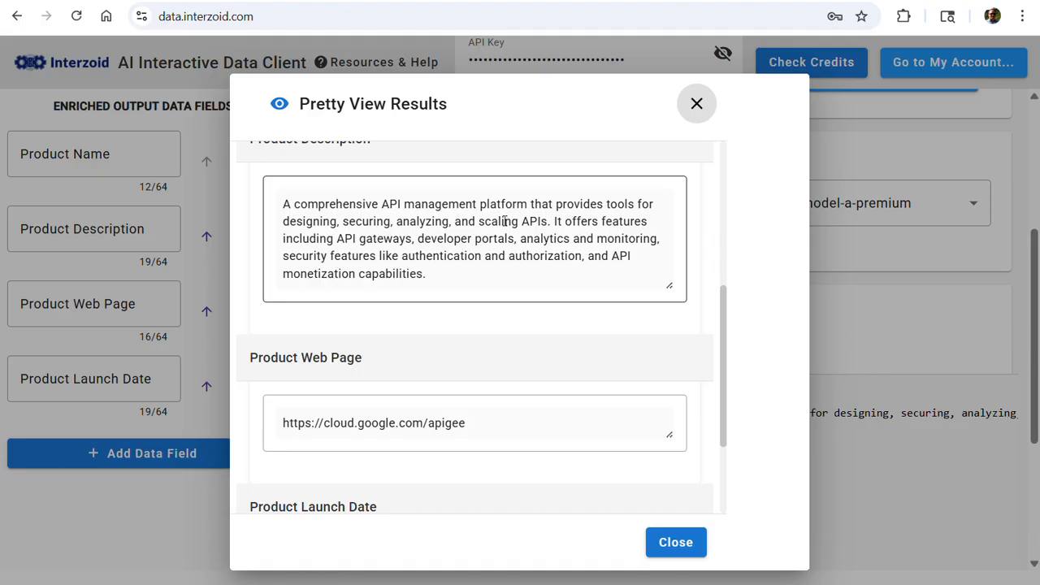
pyautogui.click(676, 543)
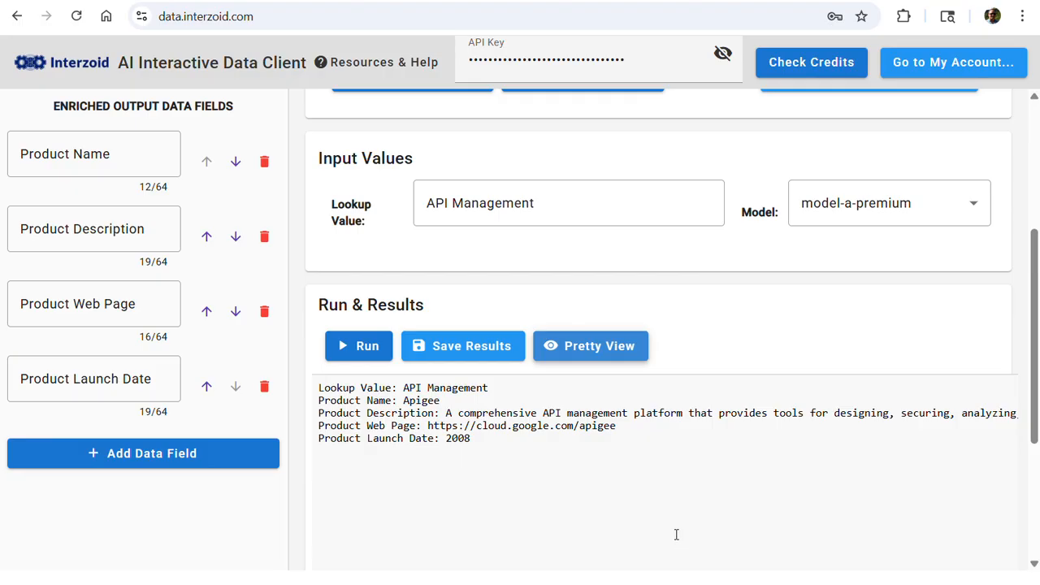
# Step: Examine the lookup, model and output parameters in the API call for API Management, then return to the input values
pyautogui.scroll(-3, 642, 483)
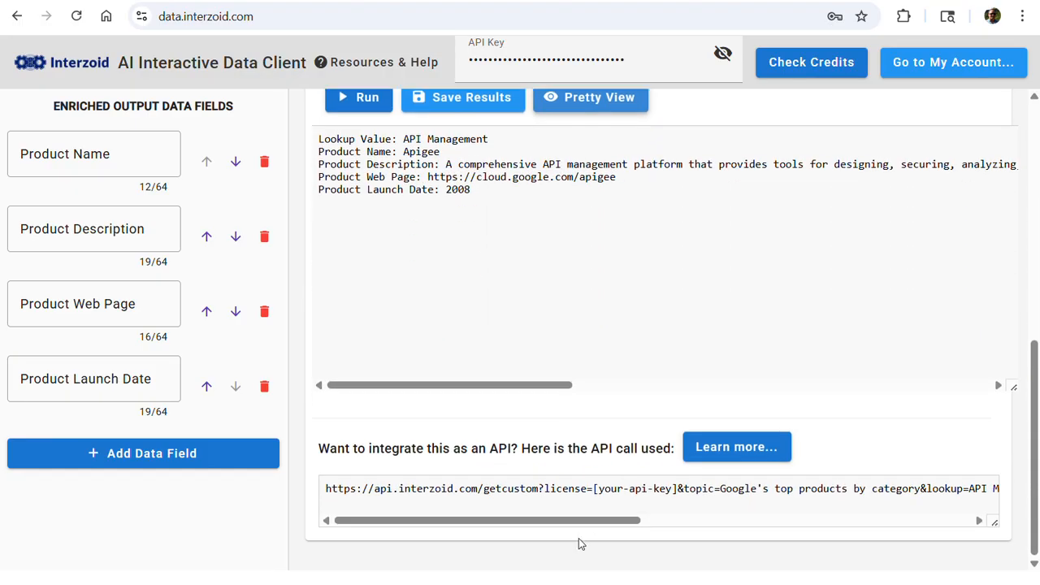
pyautogui.moveTo(580, 520); pyautogui.dragTo(750, 541)
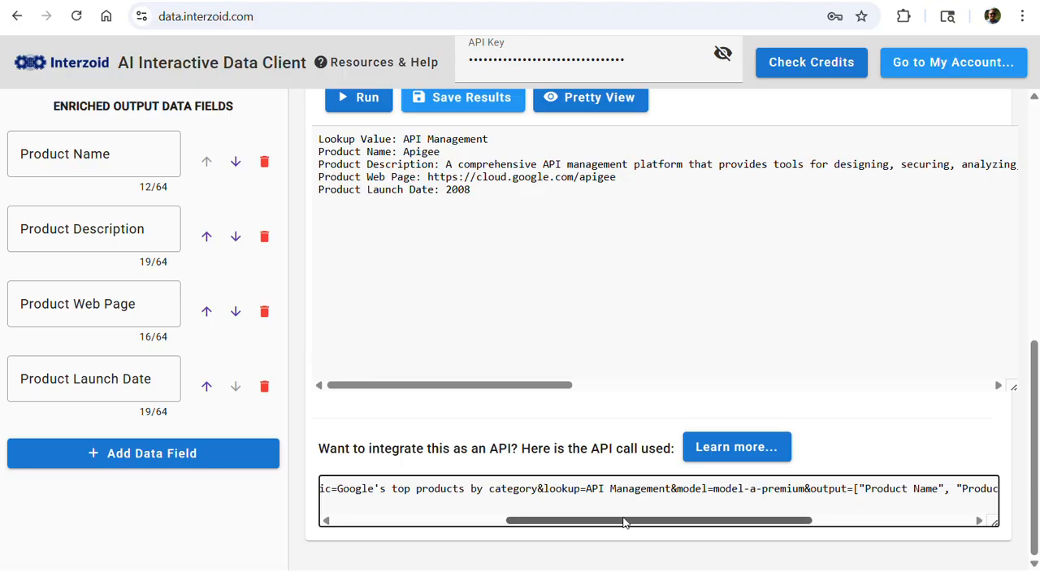
pyautogui.moveTo(622, 523); pyautogui.dragTo(463, 523)
pyautogui.scroll(1, 447, 331)
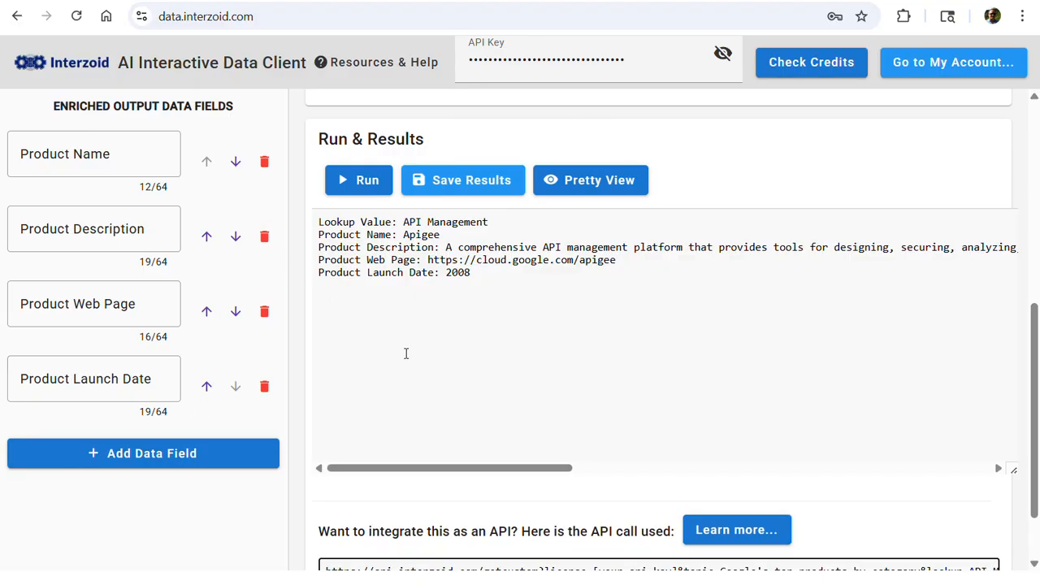
pyautogui.scroll(2, 415, 364)
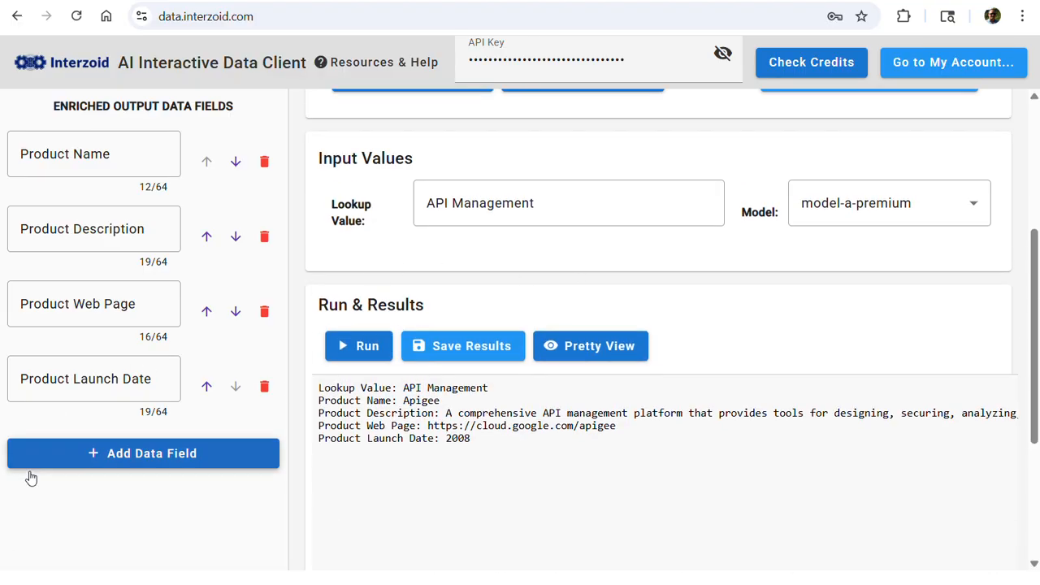
# Step: Change the lookup value to Gaming and run the enrichment query
pyautogui.moveTo(536, 204); pyautogui.dragTo(432, 212)
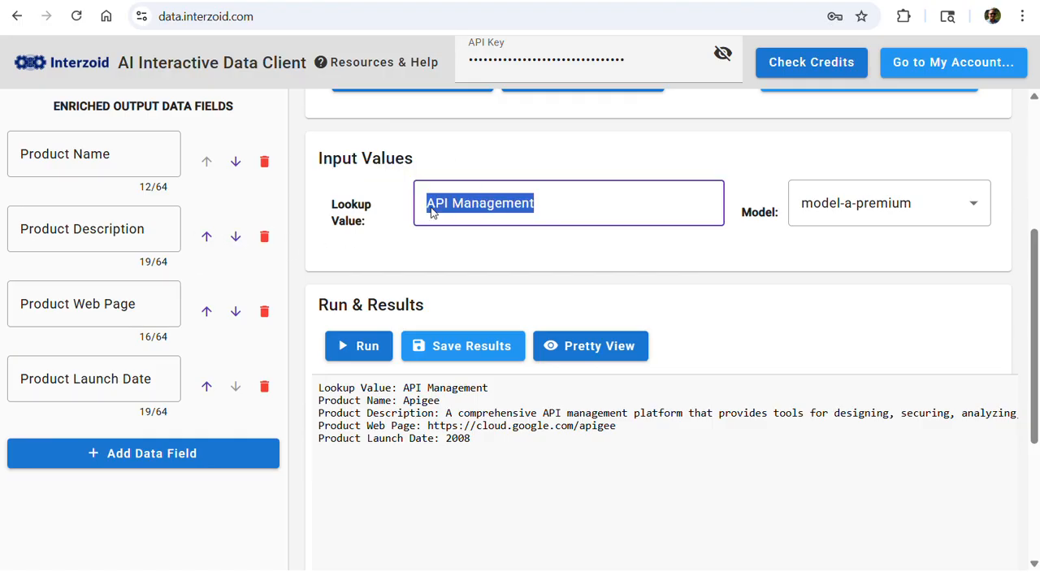
pyautogui.write('Gaming')
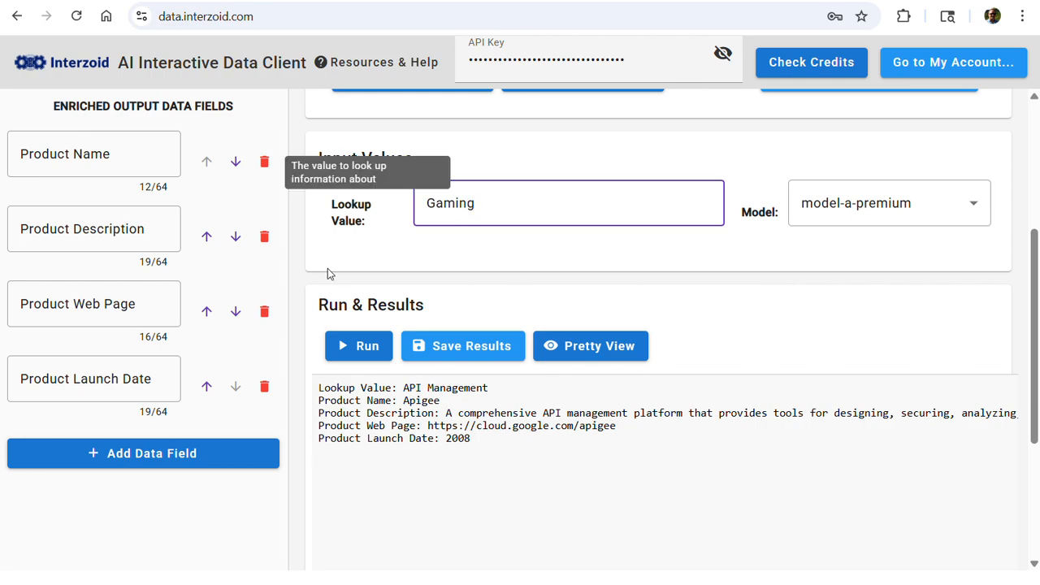
pyautogui.click(376, 347)
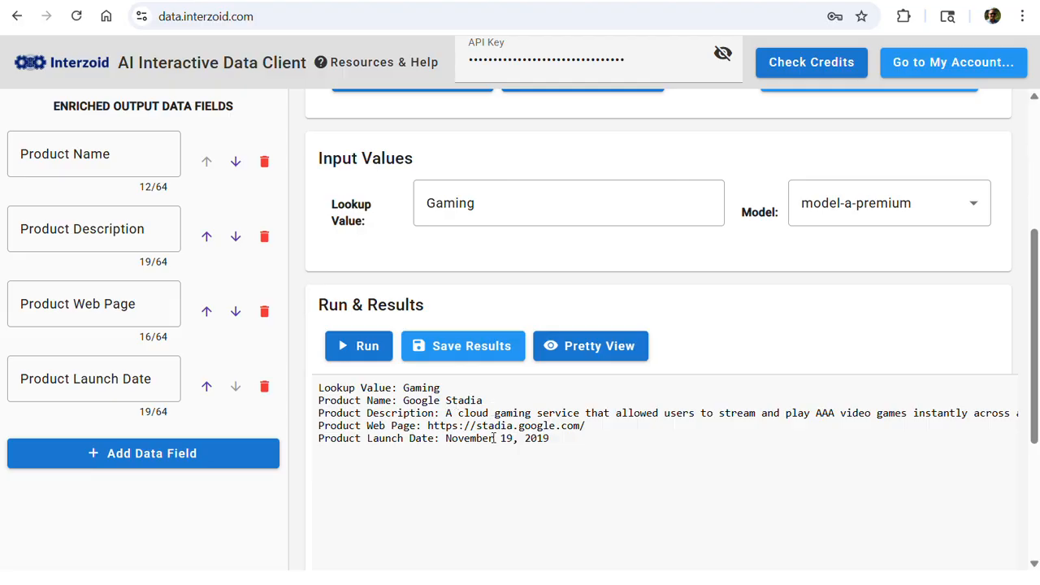
# Step: Review the Gaming lookup's product name, description and web page in the Pretty View and close it
pyautogui.click(572, 346)
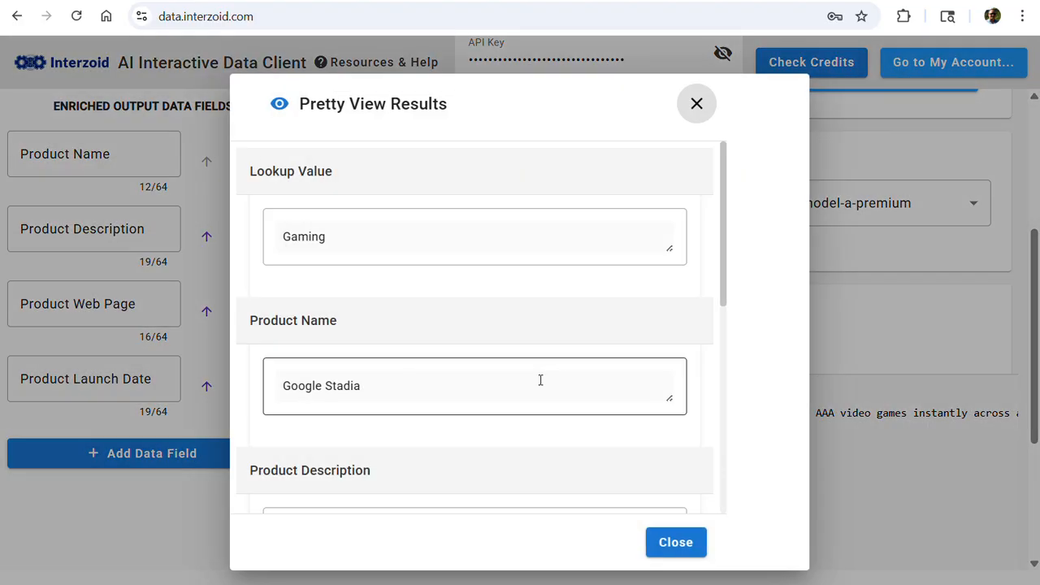
pyautogui.scroll(-3, 541, 378)
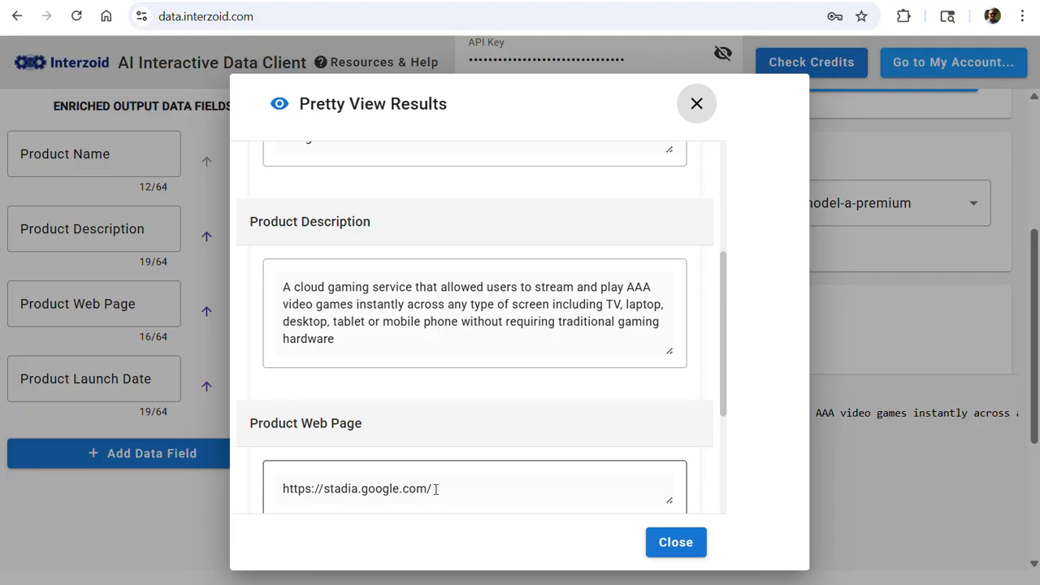
pyautogui.scroll(-2, 434, 476)
pyautogui.scroll(2, 435, 475)
pyautogui.scroll(-1, 435, 476)
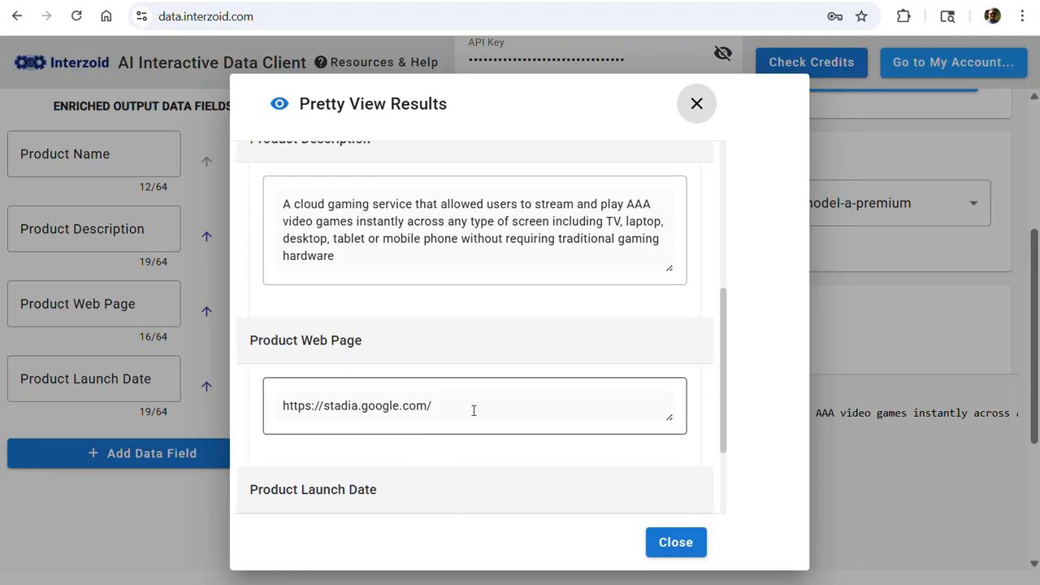
pyautogui.scroll(3, 474, 411)
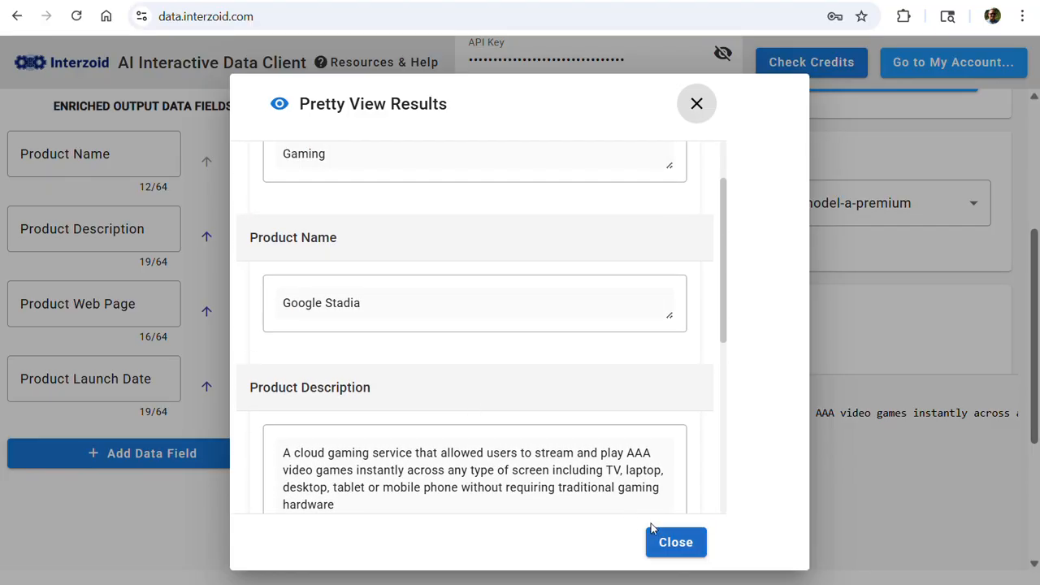
pyautogui.click(676, 543)
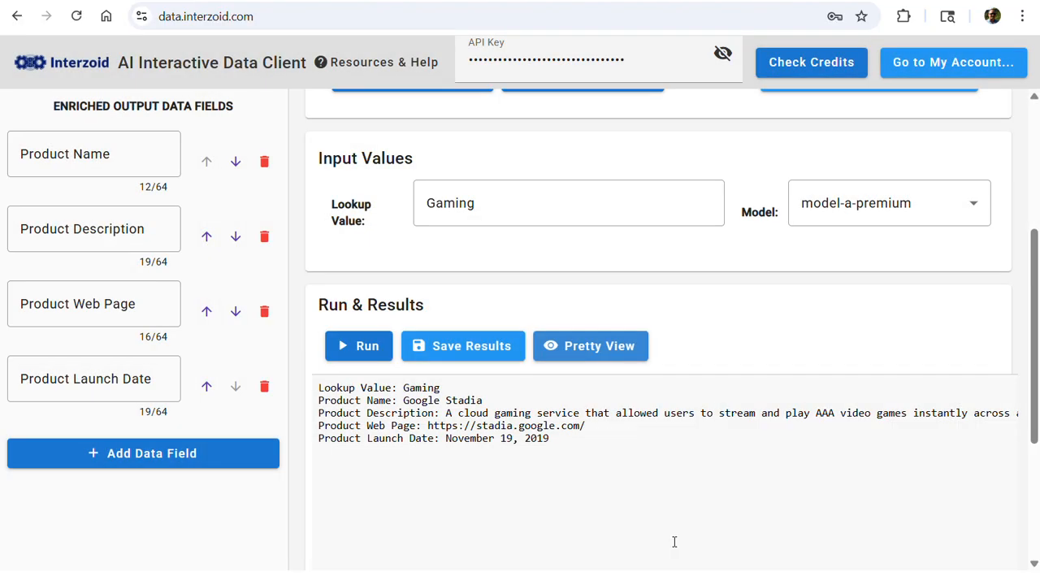
# Step: Replace the lookup value with Chips and run the enrichment query
pyautogui.click(483, 203)
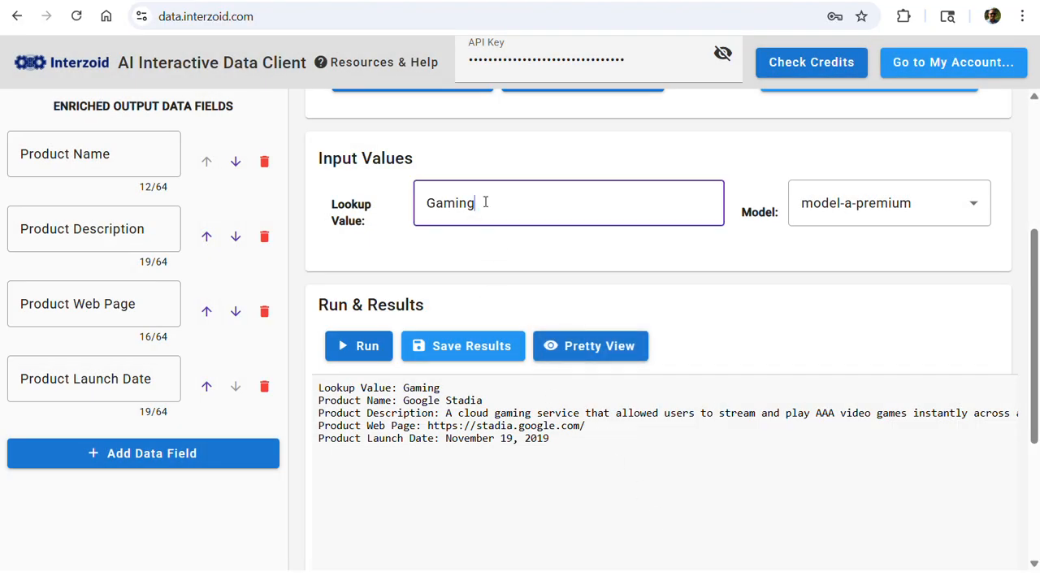
pyautogui.moveTo(483, 204); pyautogui.dragTo(413, 202)
pyautogui.press('BackSpace')
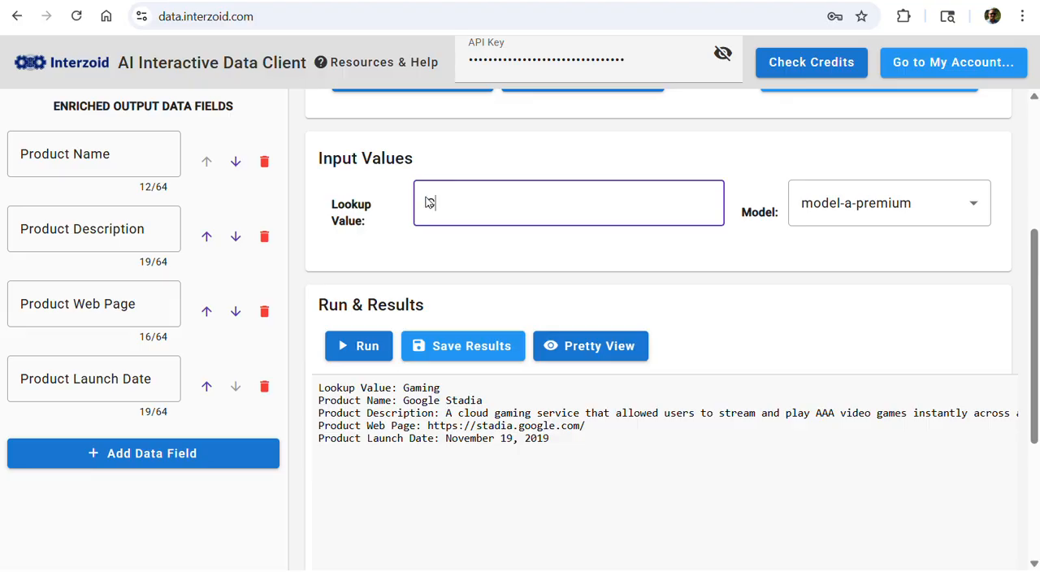
pyautogui.write('Chips')
pyautogui.click(357, 348)
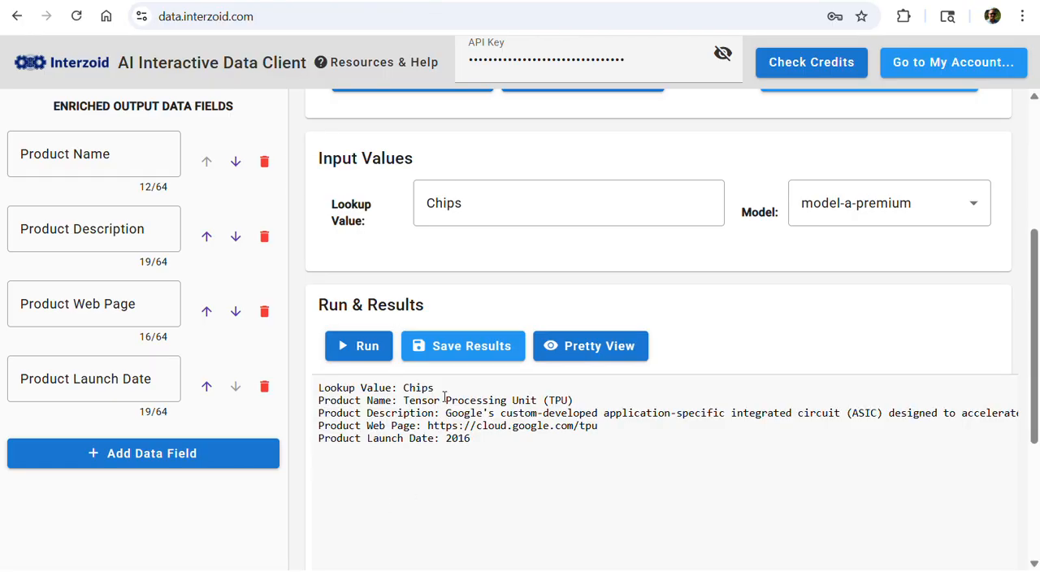
# Step: Review the Chips lookup's returned fields in the Pretty View, from the product description through the launch date, and close it
pyautogui.click(595, 349)
pyautogui.scroll(-3, 579, 350)
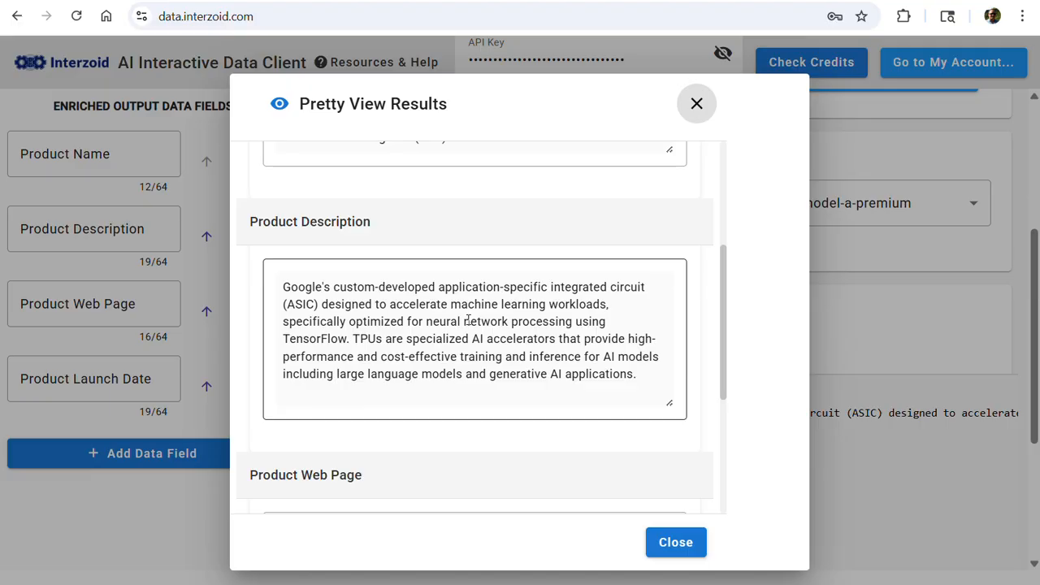
pyautogui.scroll(-1, 469, 321)
pyautogui.scroll(-1, 461, 337)
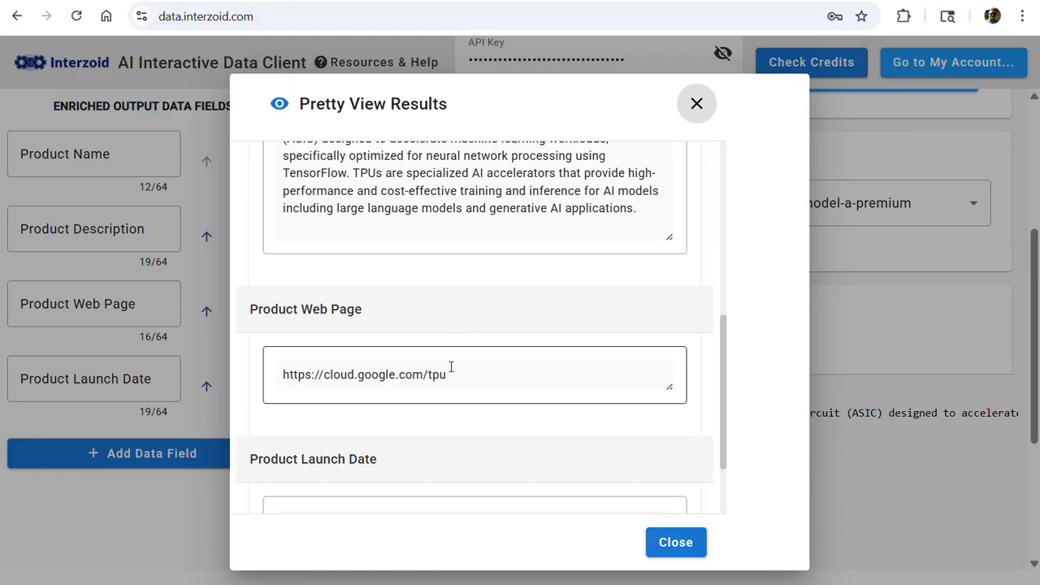
pyautogui.scroll(-1, 410, 421)
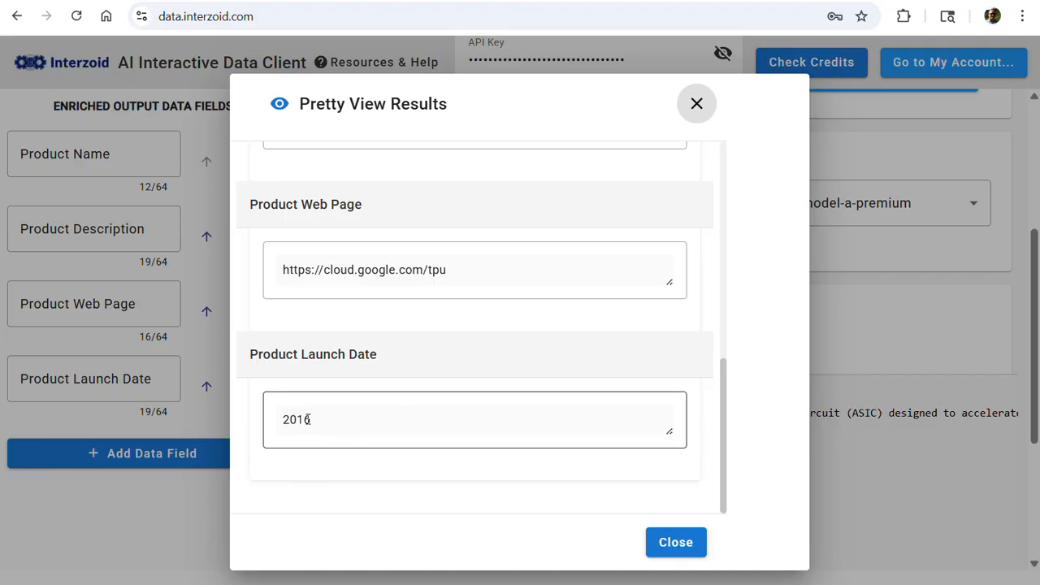
pyautogui.click(683, 556)
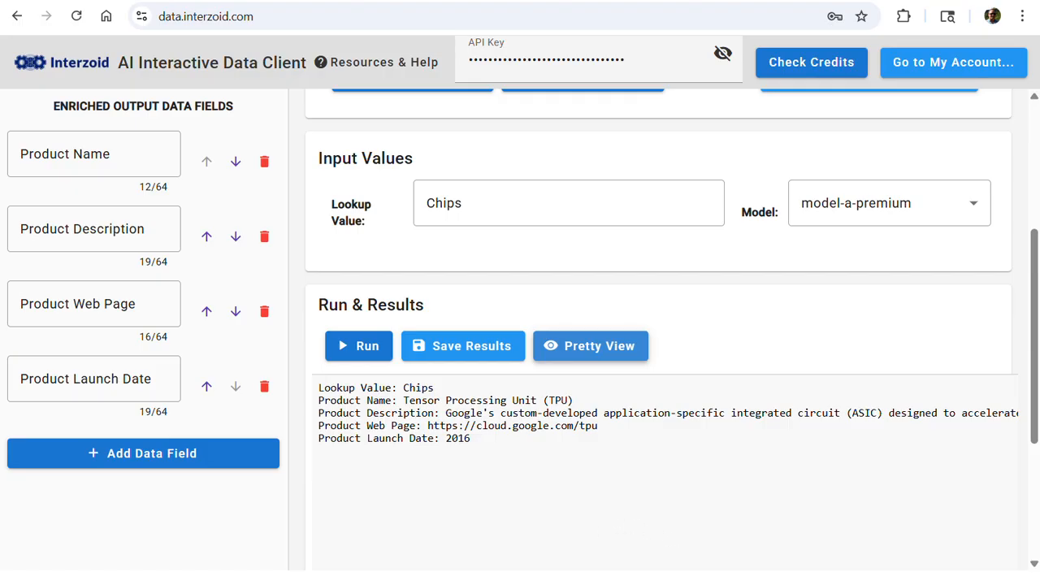
# Step: Set the lookup value to Finance and run the enrichment query
pyautogui.moveTo(468, 203); pyautogui.dragTo(416, 215)
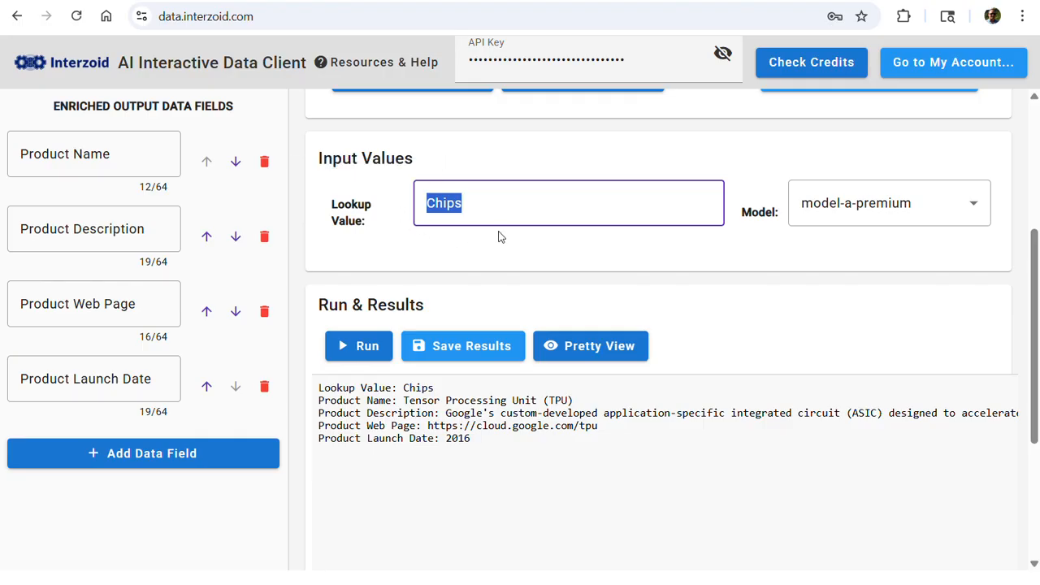
pyautogui.write('Finance')
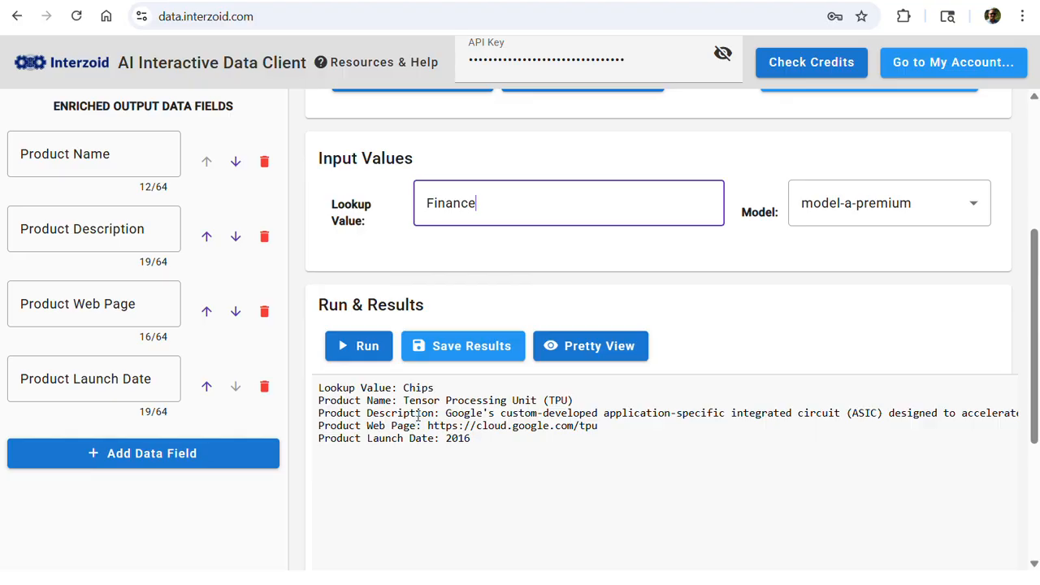
pyautogui.click(365, 346)
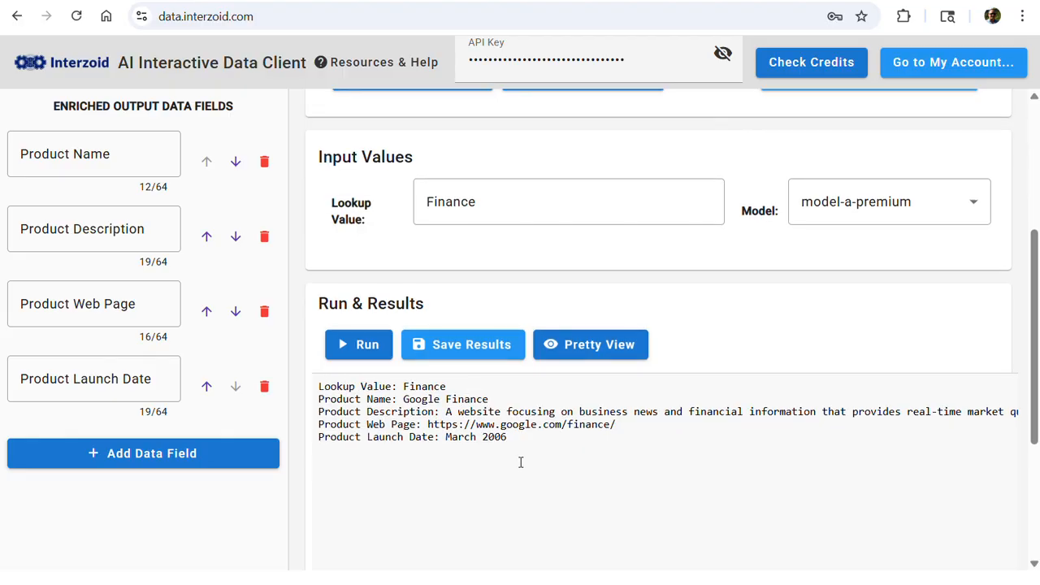
# Step: Review the Finance lookup's product name, description and web page in the Pretty View and close it
pyautogui.scroll(-1, 521, 462)
pyautogui.click(640, 276)
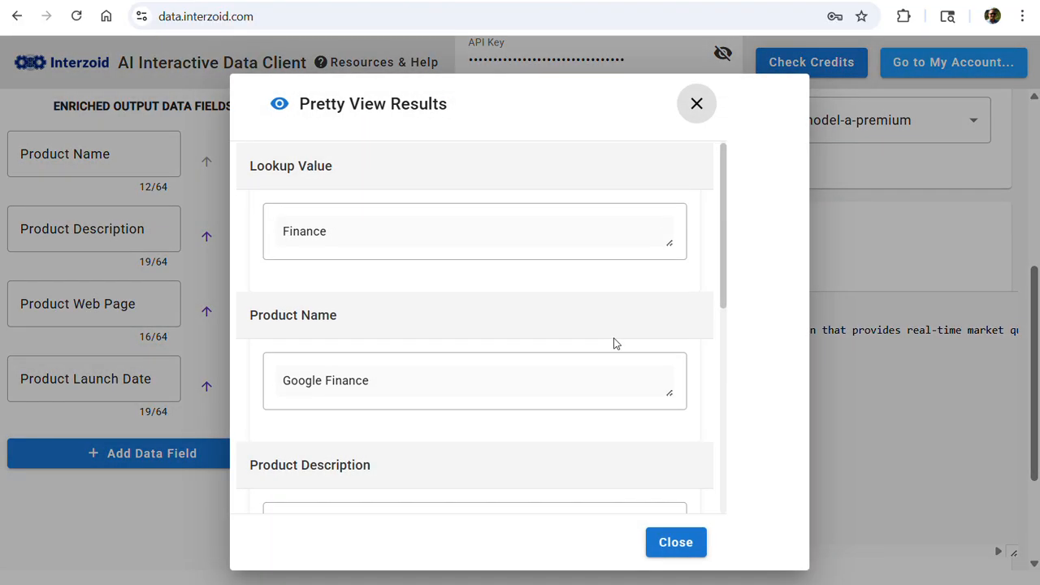
pyautogui.scroll(-3, 614, 341)
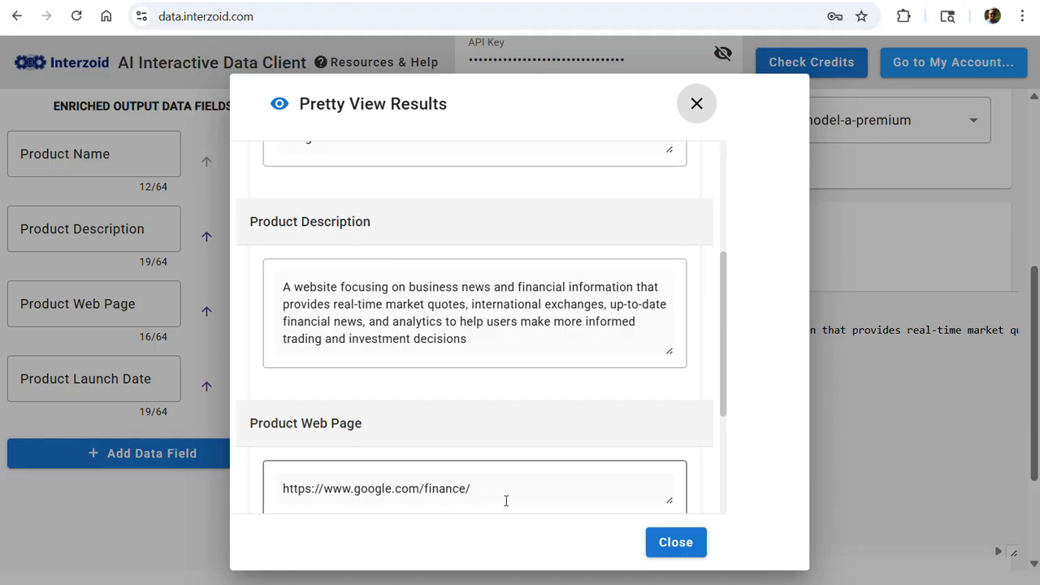
pyautogui.click(697, 540)
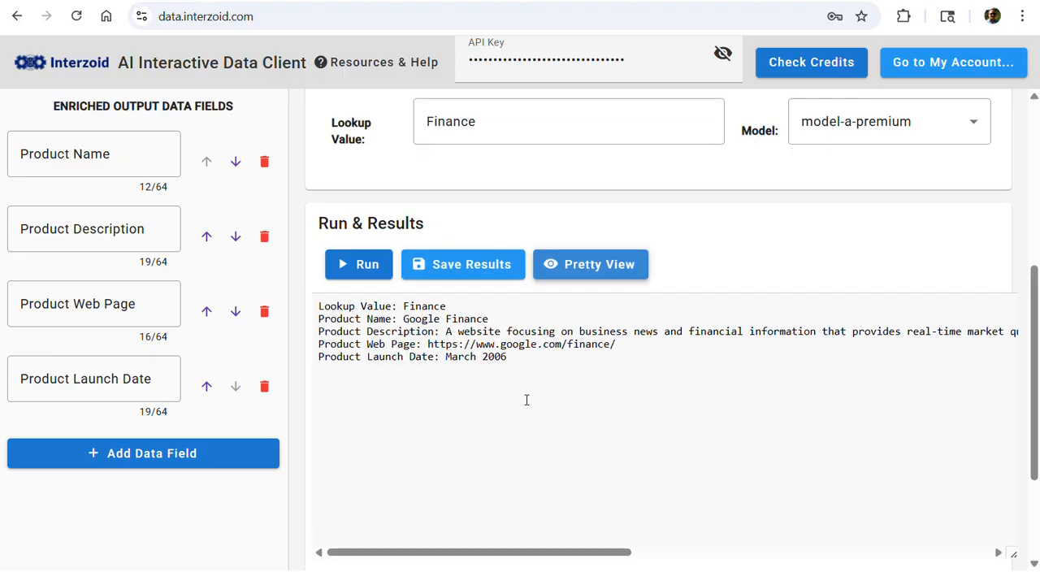
# Step: Change the lookup value to Art and run the enrichment query
pyautogui.scroll(1, 527, 400)
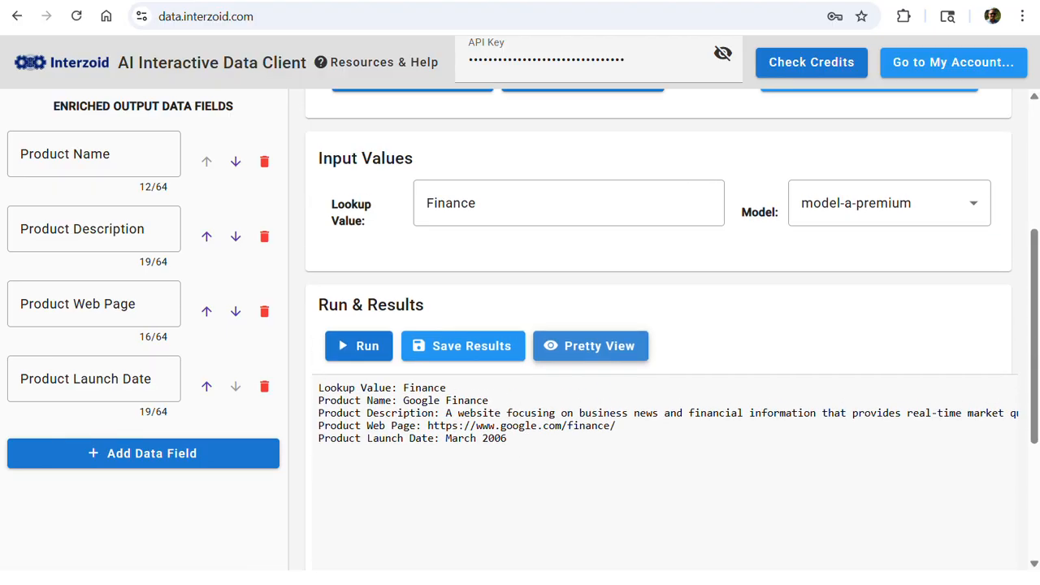
pyautogui.moveTo(496, 204); pyautogui.dragTo(423, 228)
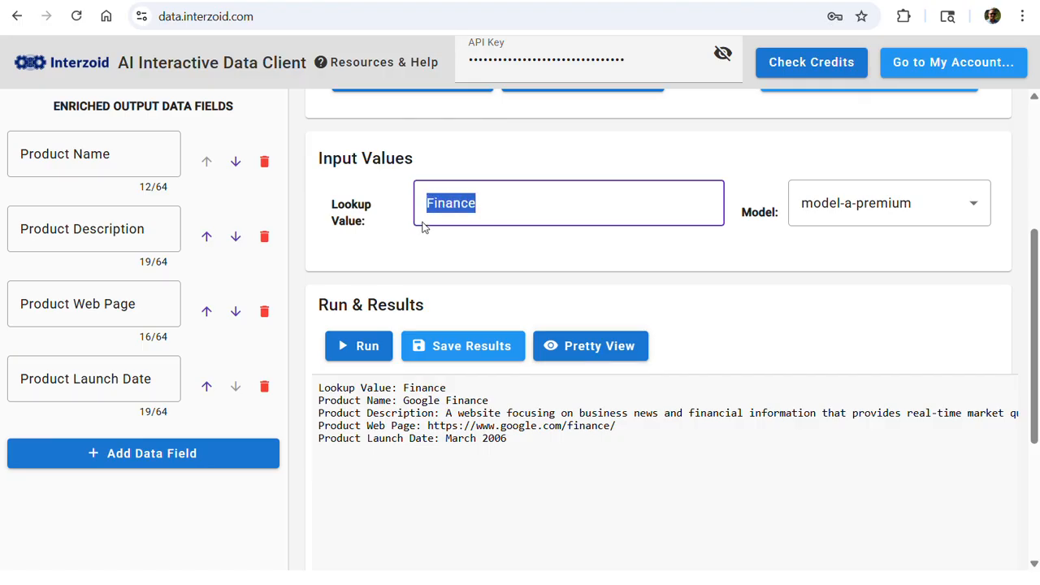
pyautogui.write('Art')
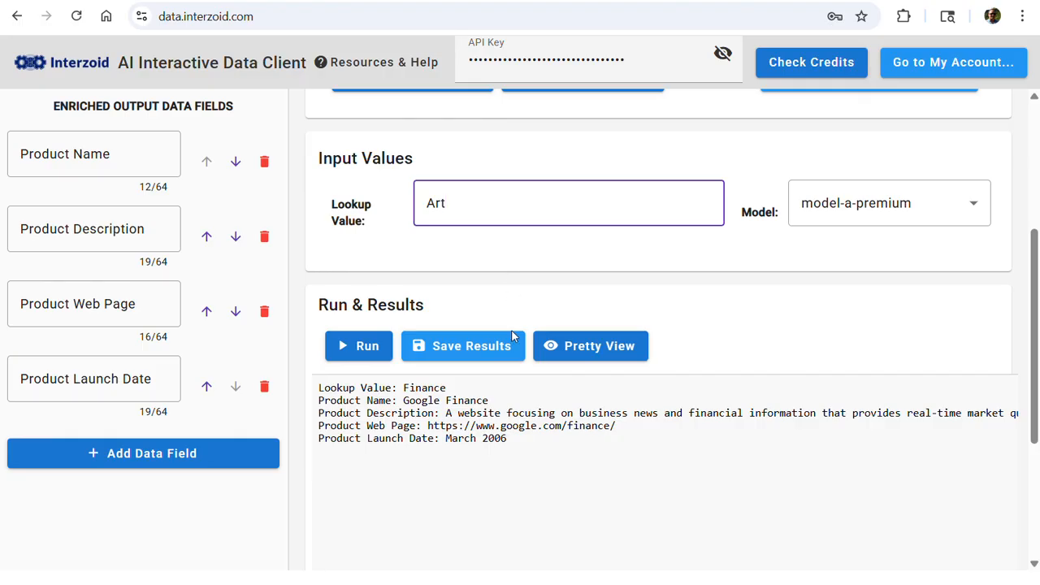
pyautogui.click(361, 349)
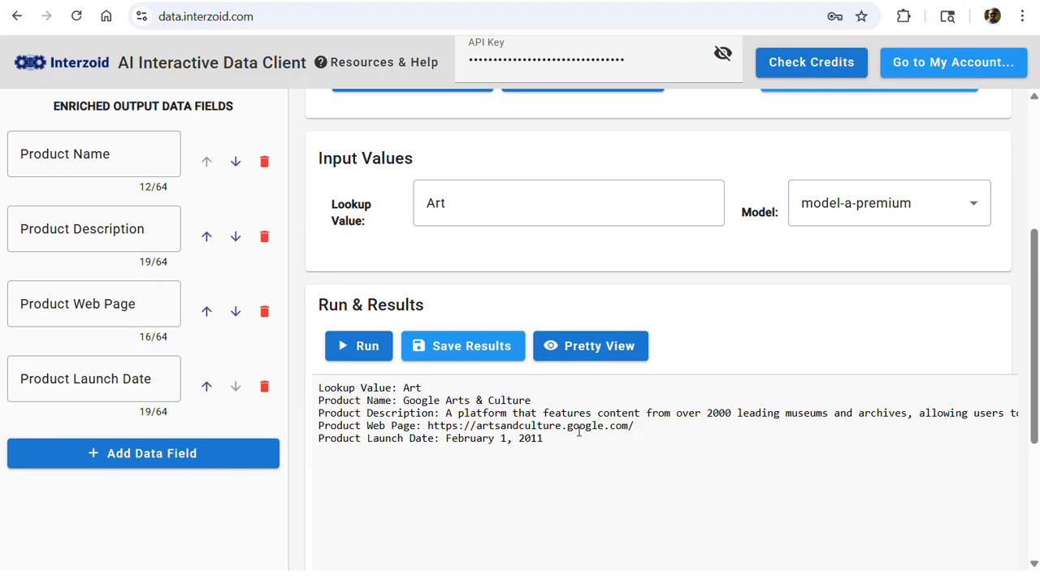
# Step: Review the Art lookup's product name and description in the Pretty View and close it
pyautogui.click(588, 346)
pyautogui.scroll(-2, 545, 368)
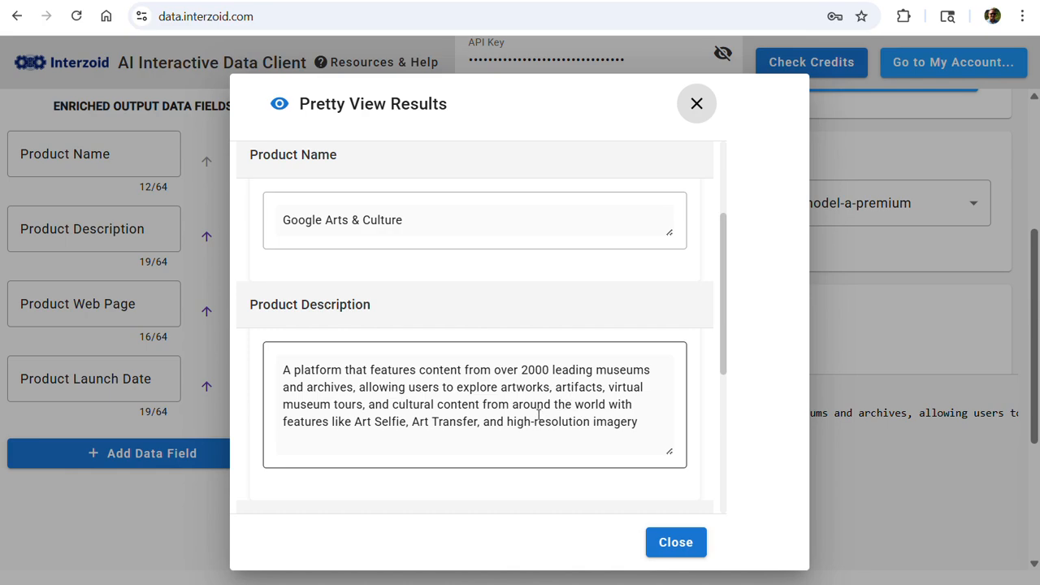
pyautogui.click(679, 546)
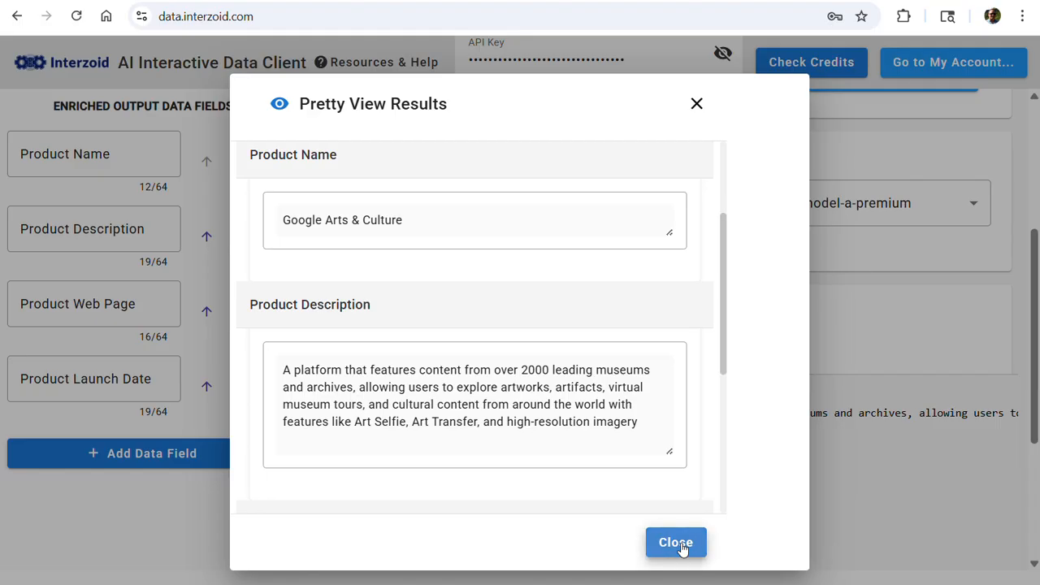
pyautogui.click(681, 546)
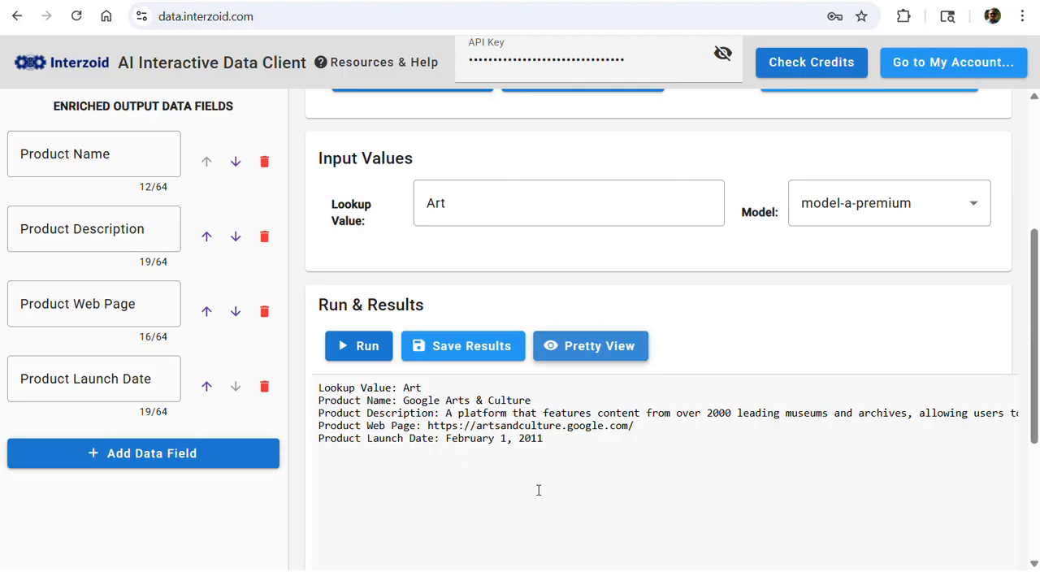
# Step: Examine the topic, input values, raw results and API call of the Art query
pyautogui.scroll(-3, 538, 488)
pyautogui.scroll(1, 538, 485)
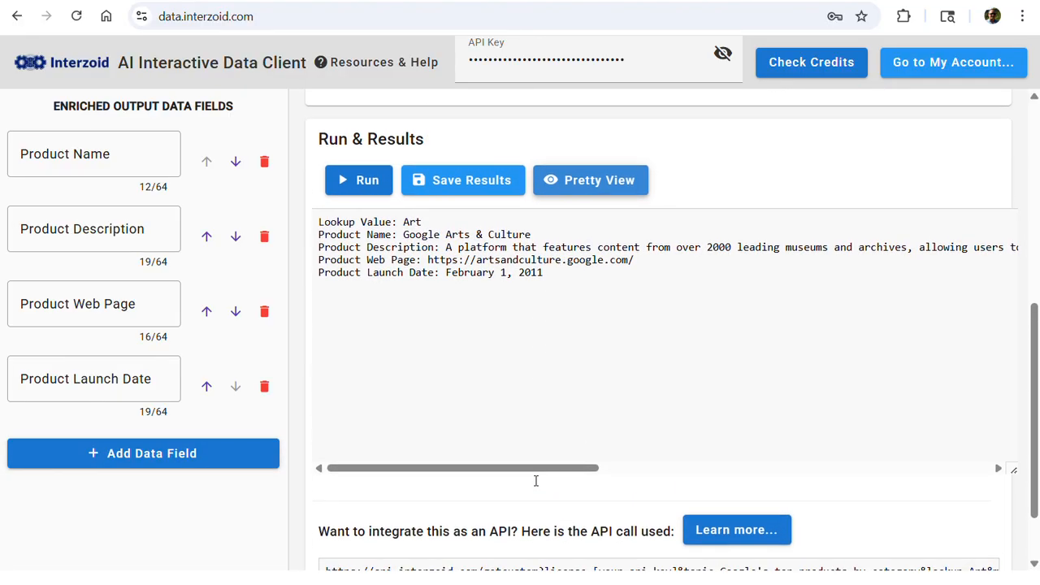
pyautogui.scroll(2, 400, 350)
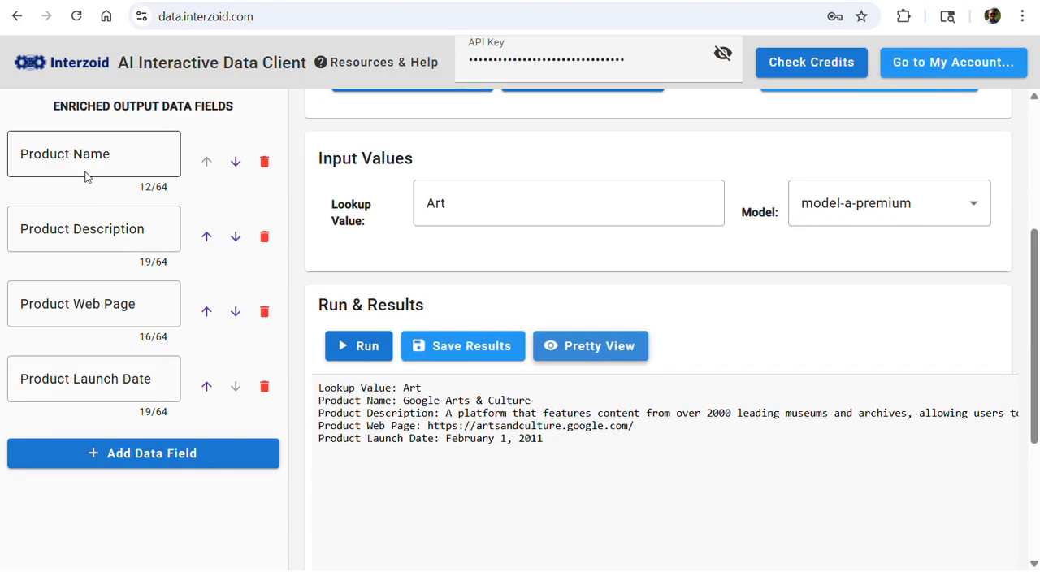
pyautogui.scroll(2, 663, 513)
pyautogui.scroll(1, 663, 514)
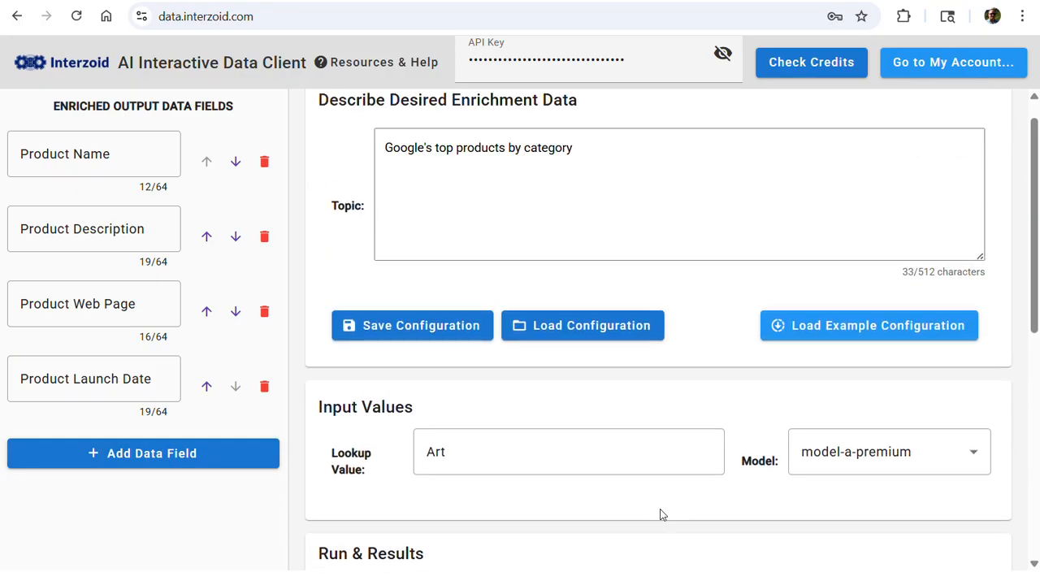
pyautogui.scroll(-3, 663, 513)
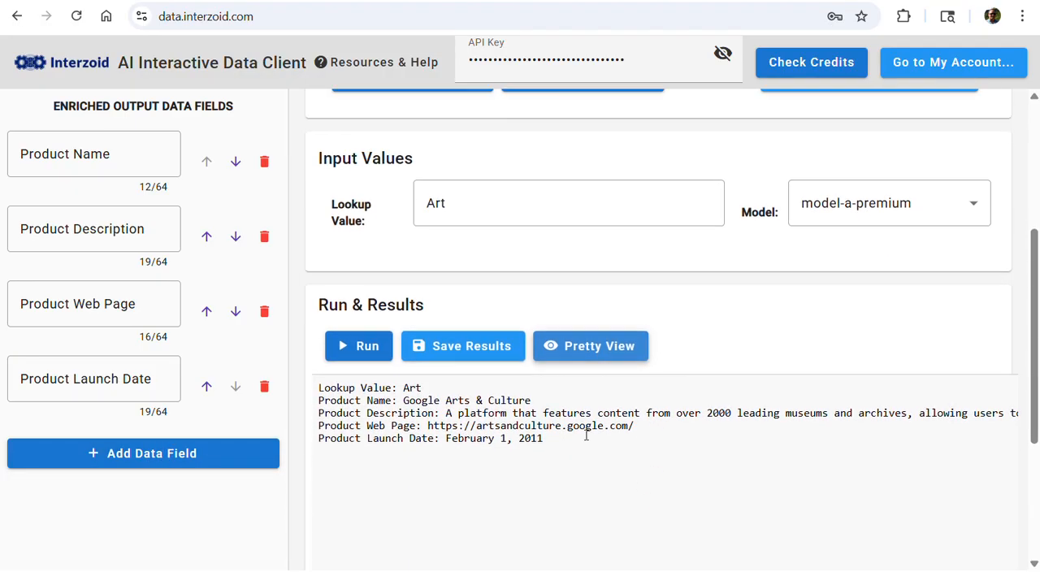
pyautogui.scroll(-3, 569, 407)
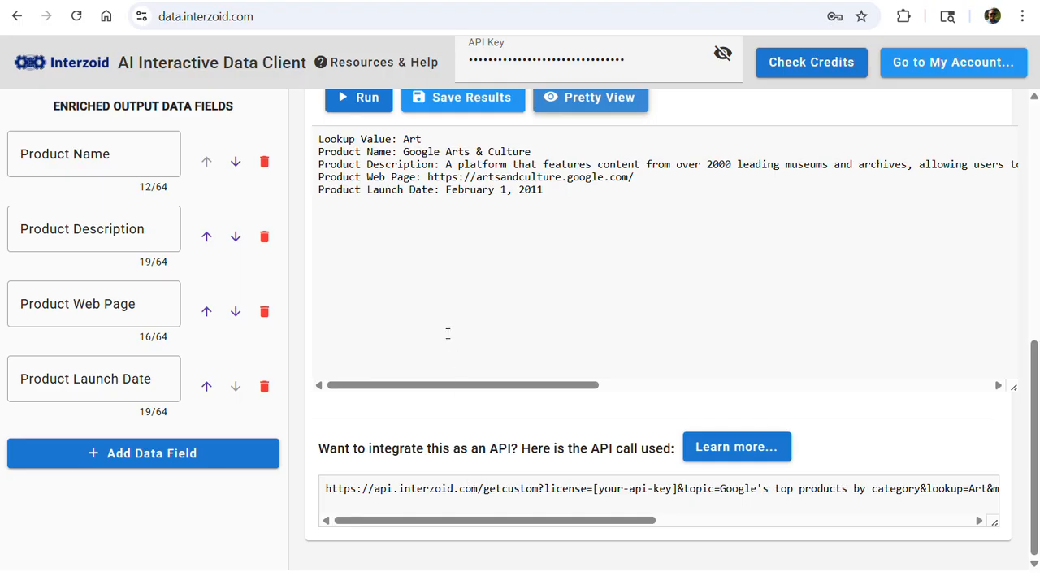
pyautogui.scroll(5, 447, 333)
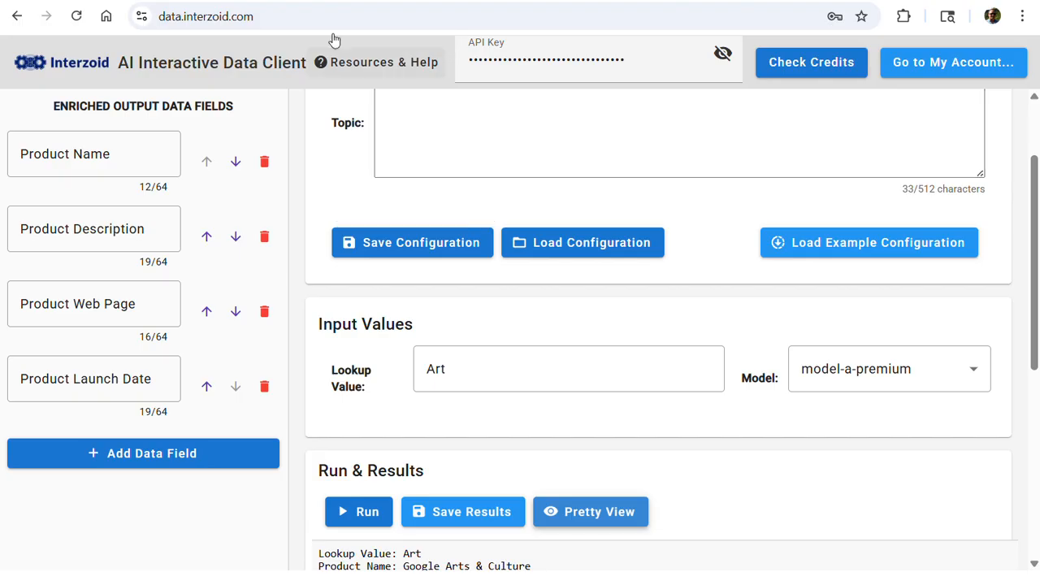
# Step: Look over the available Resources & Help entries, close the list, and return to the query configuration and input values
pyautogui.click(343, 62)
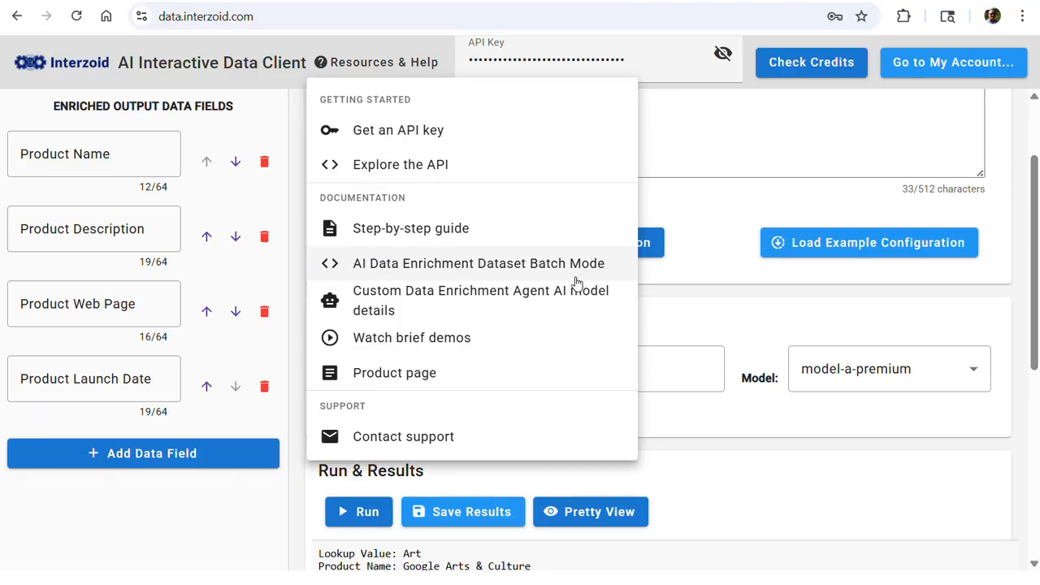
pyautogui.click(843, 494)
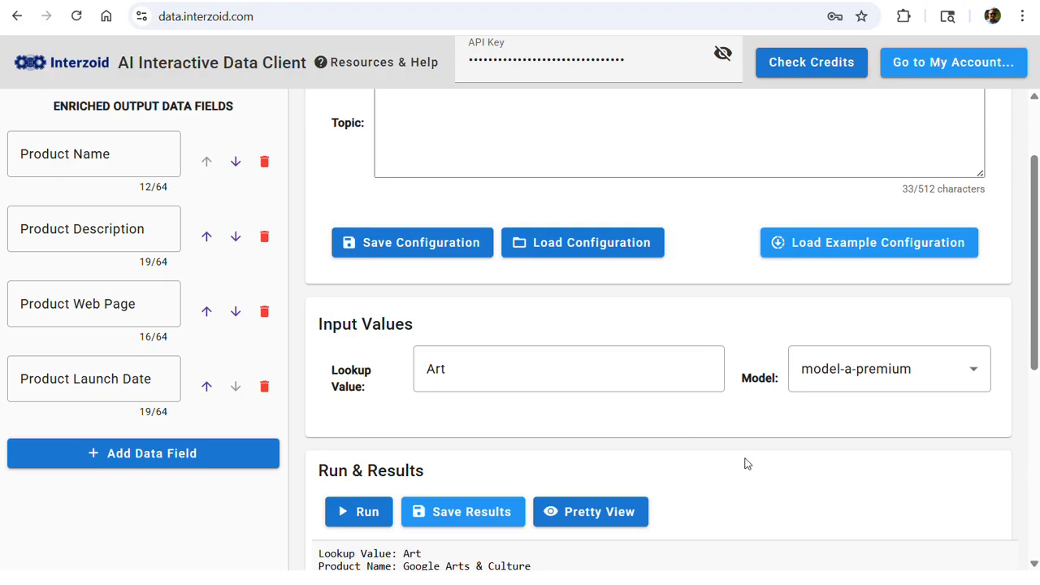
pyautogui.scroll(-1, 743, 462)
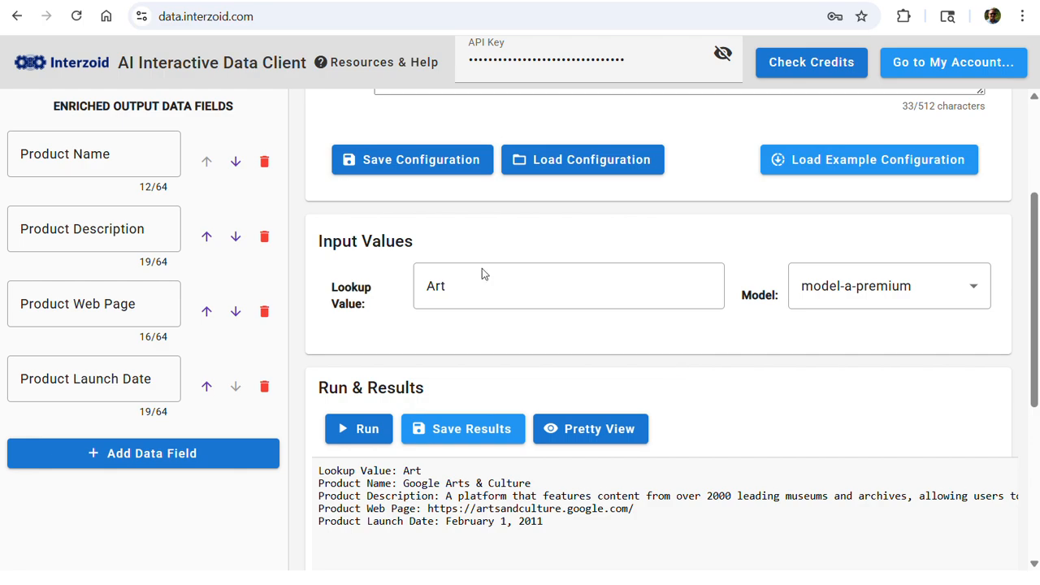
pyautogui.scroll(2, 614, 358)
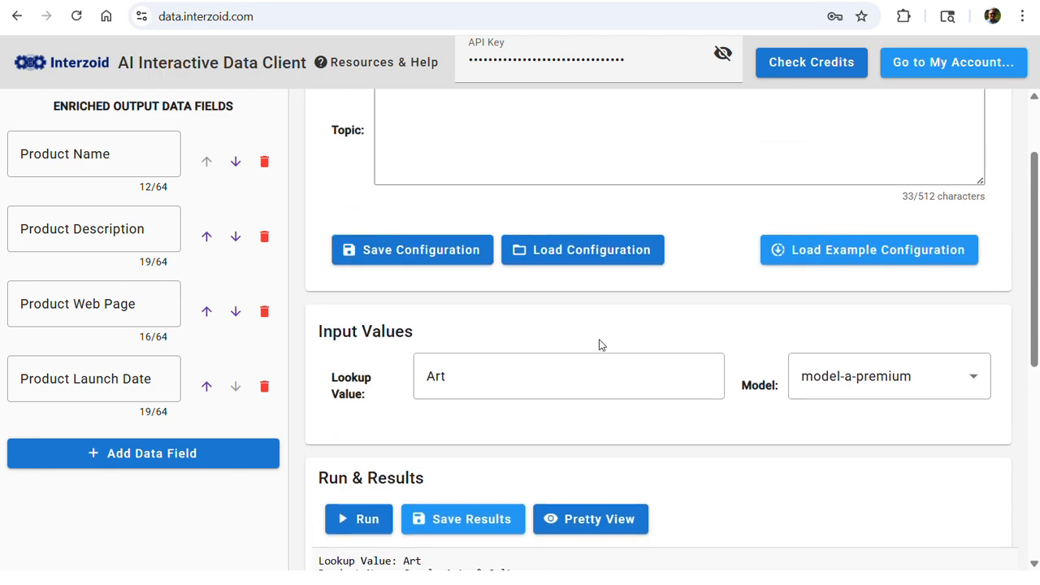